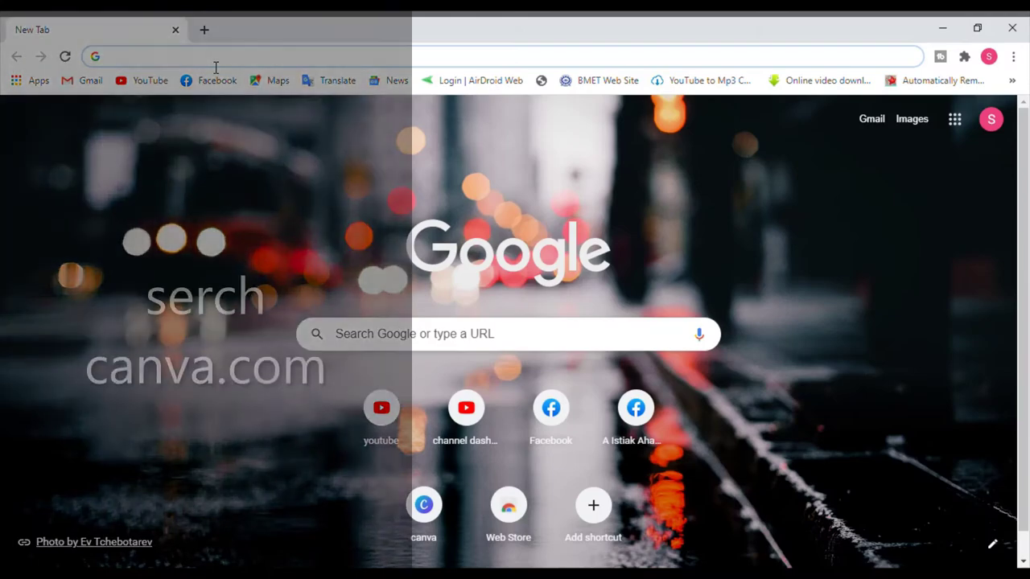
- Load canva.com in Chrome to reach the Canva home page
text(canva)
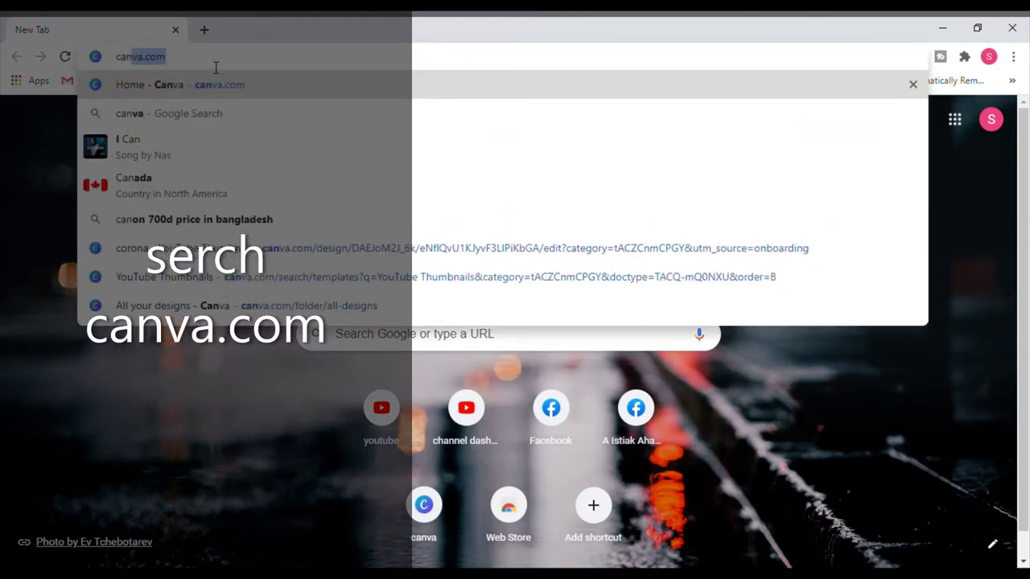
text(.)
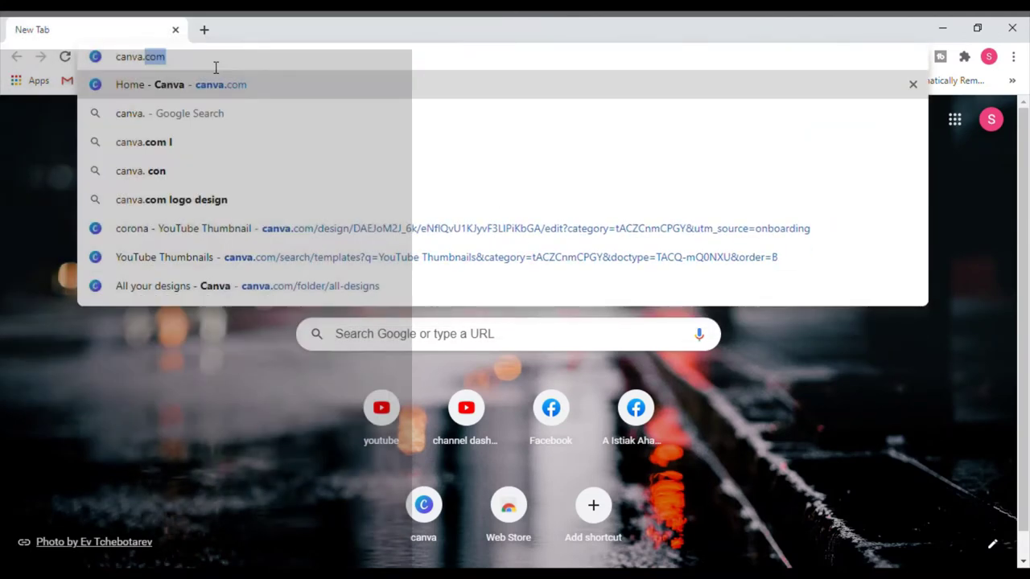
text(com)
key(Return)
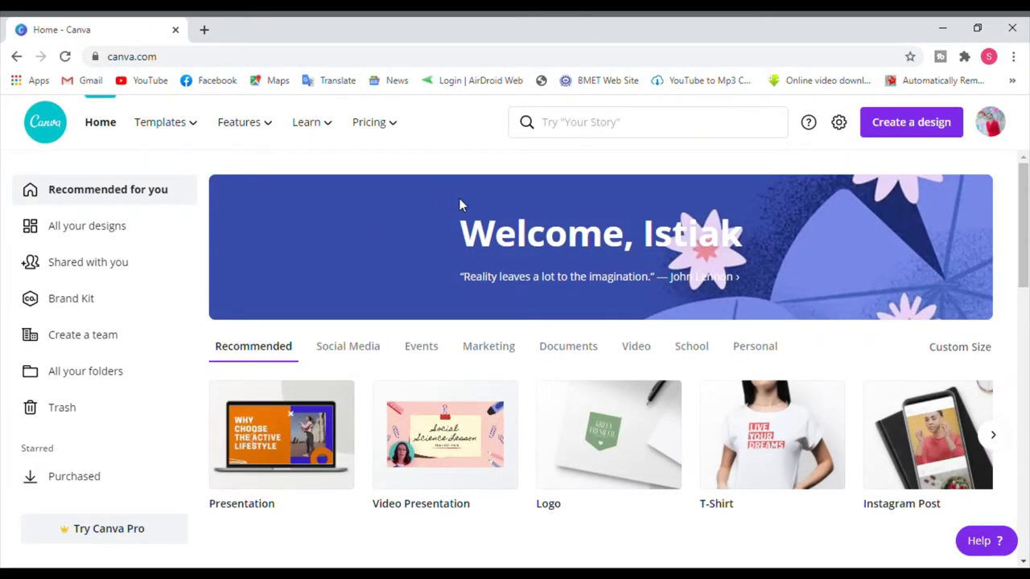
- Create a blank custom-size design of 1920 × 1080 px
click(607, 132)
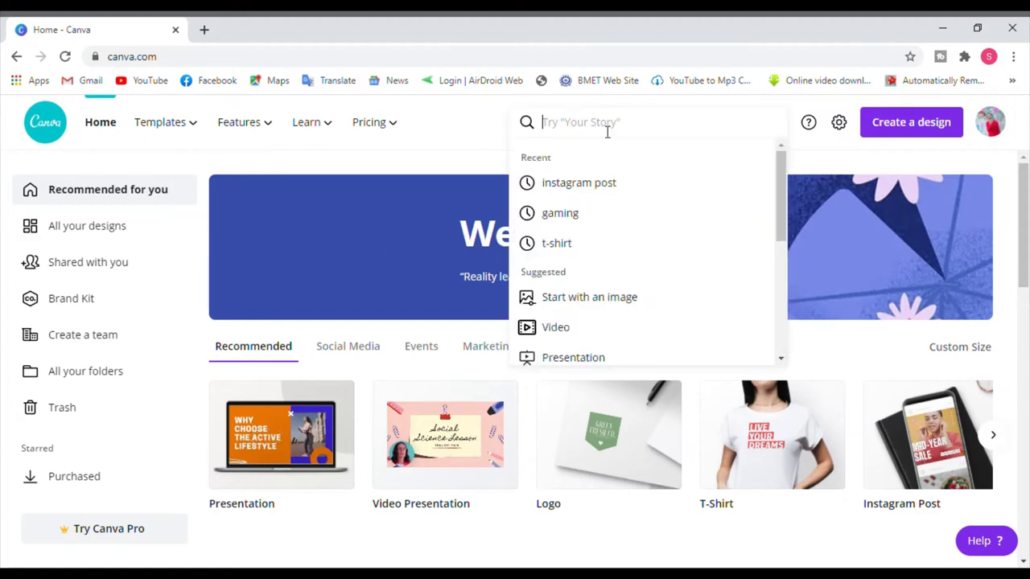
click(907, 133)
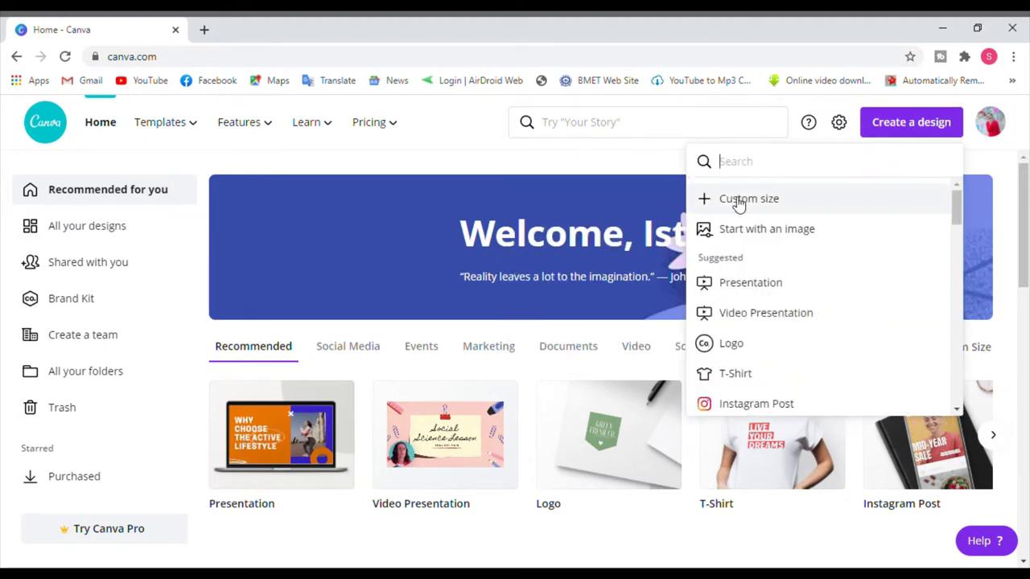
click(738, 203)
text(1920)
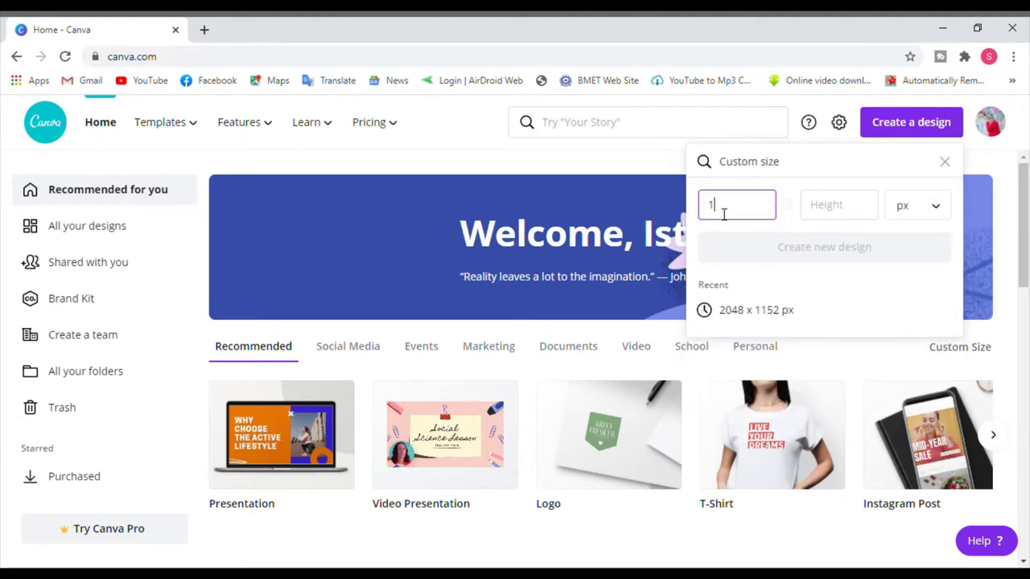
click(855, 218)
text(1080)
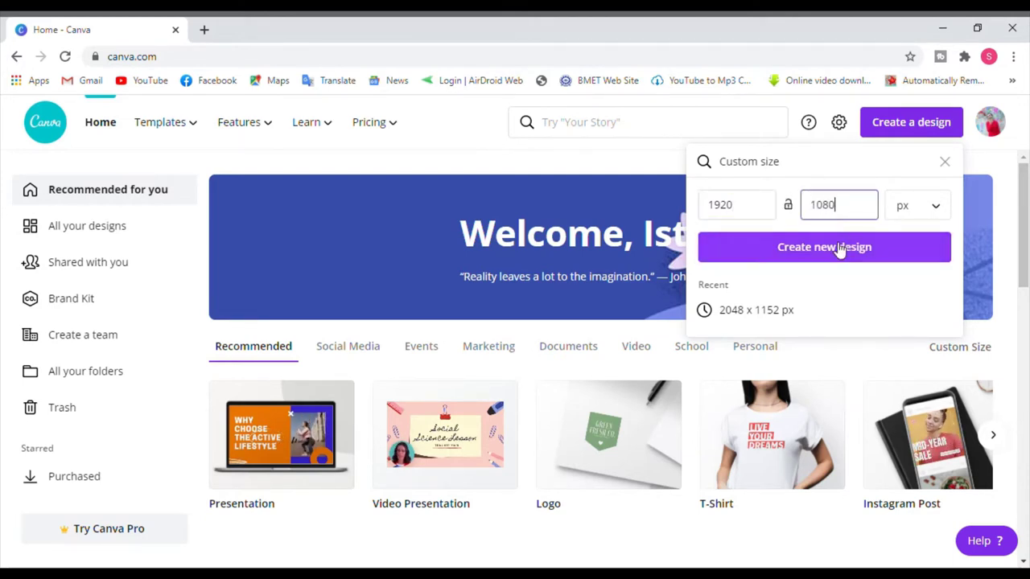
click(838, 250)
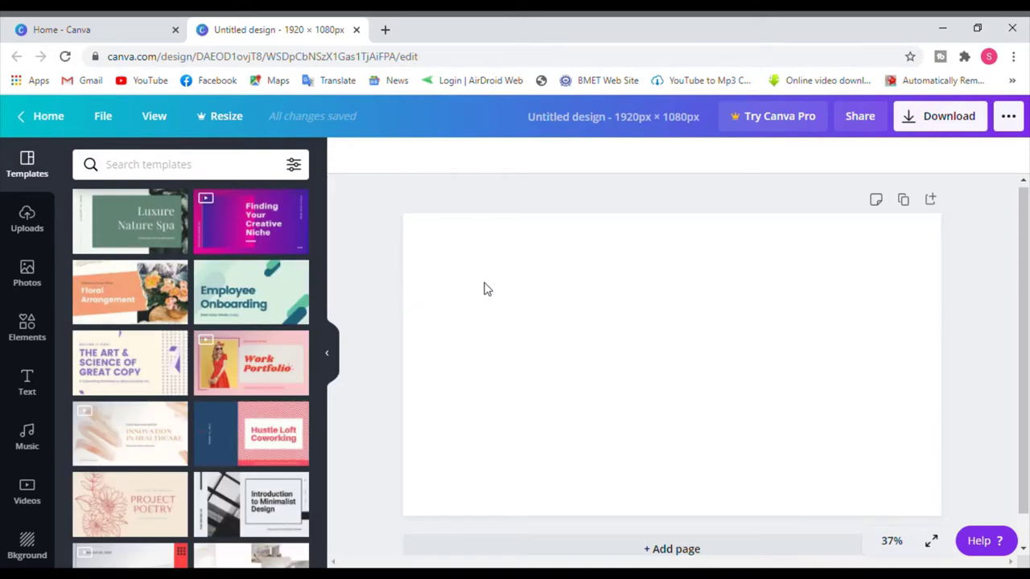
- Add the uploaded street photo of the woman and stretch it edge to edge across the page
click(29, 228)
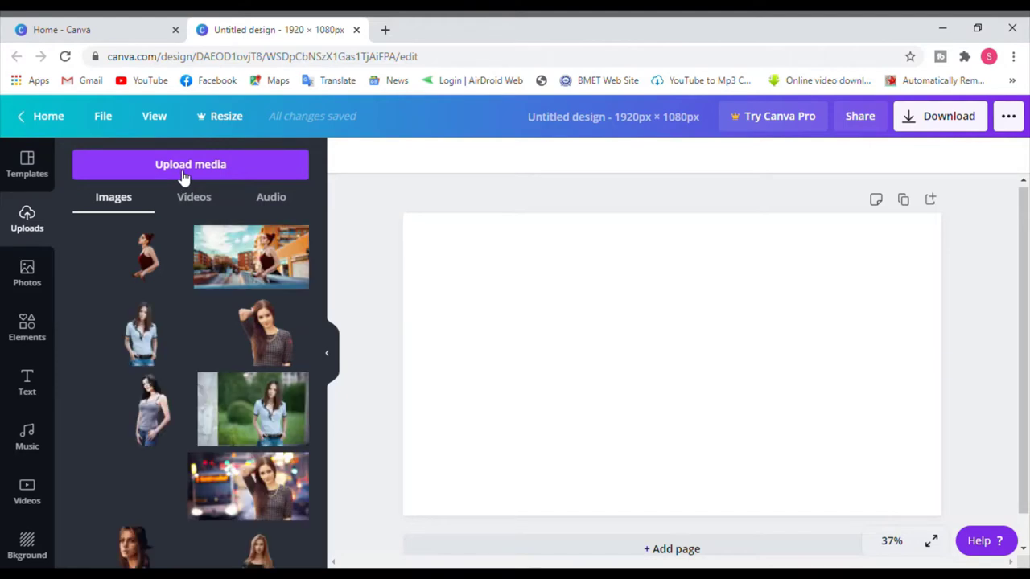
click(223, 167)
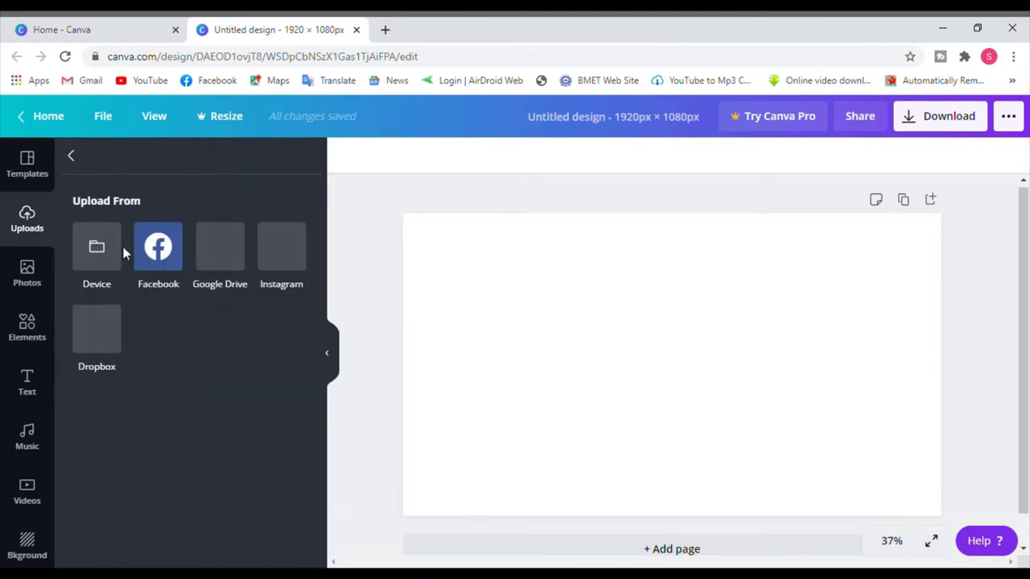
click(73, 157)
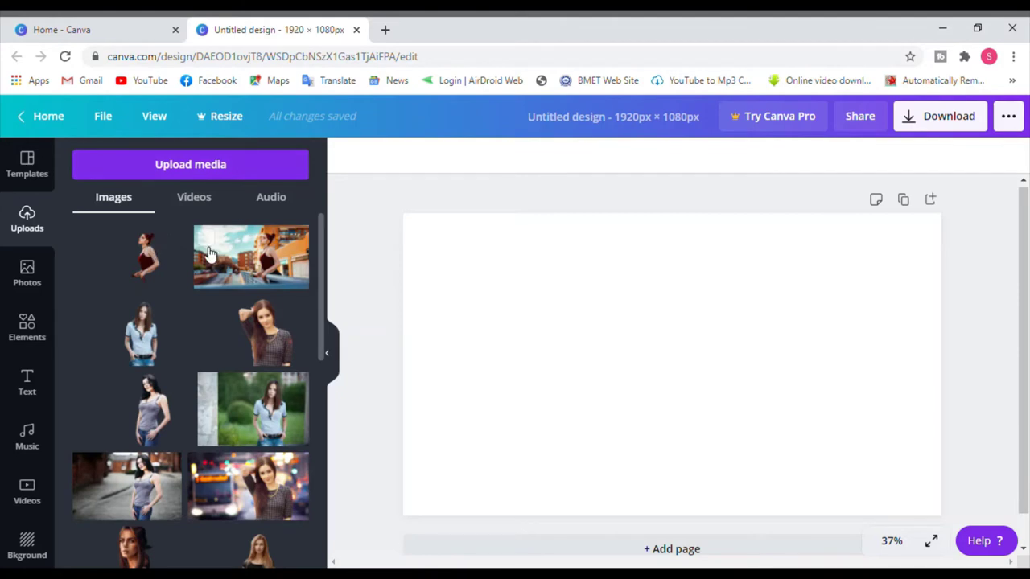
click(208, 254)
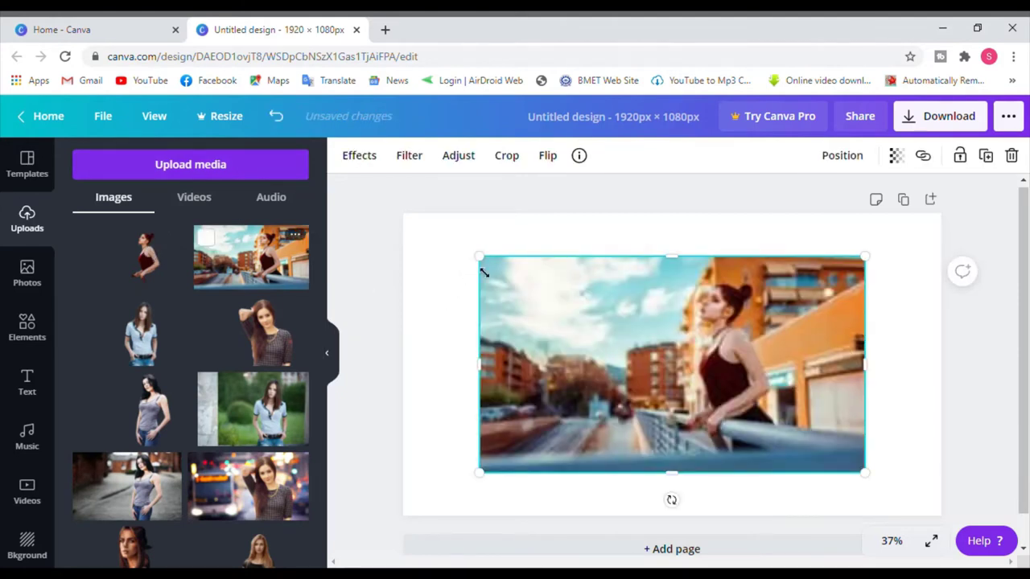
mouse_move(484, 273)
mouse_down()
mouse_move(407, 240)
mouse_move(403, 213)
mouse_up()
drag(871, 482, 941, 524)
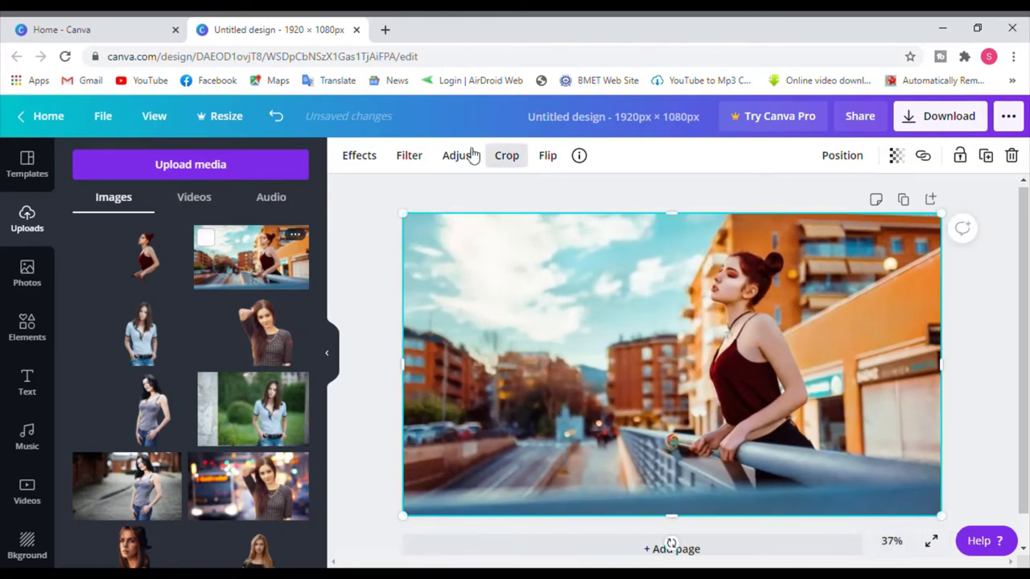
- Give the photo the black-and-white Street filter at intensity 46, then open a new Chrome tab
click(418, 155)
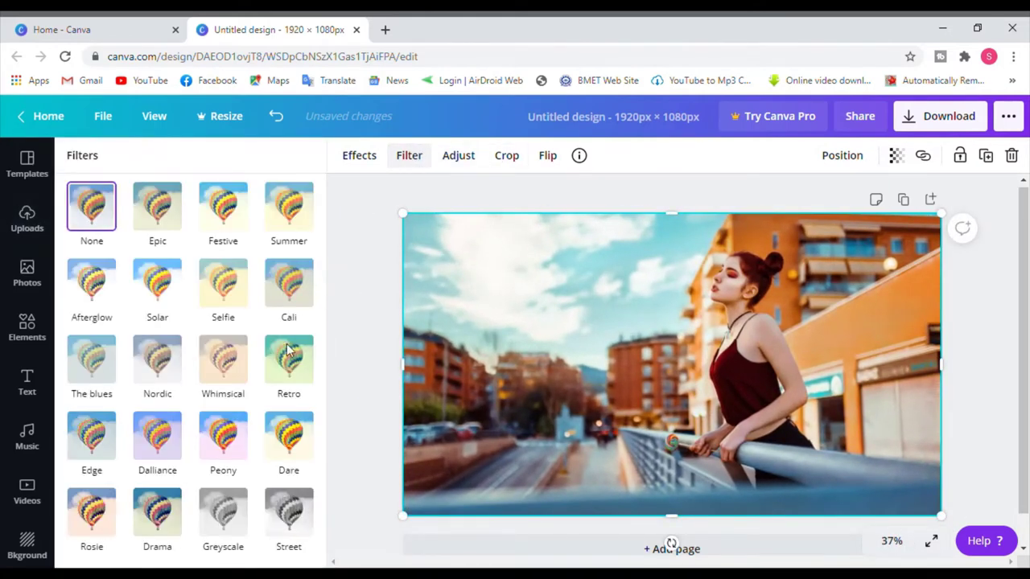
click(288, 515)
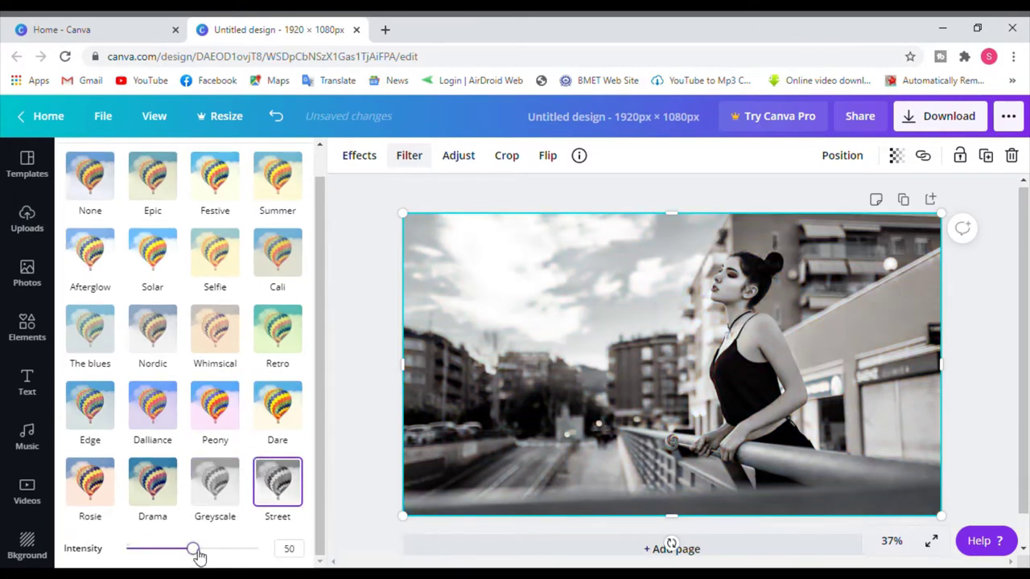
drag(194, 549, 191, 555)
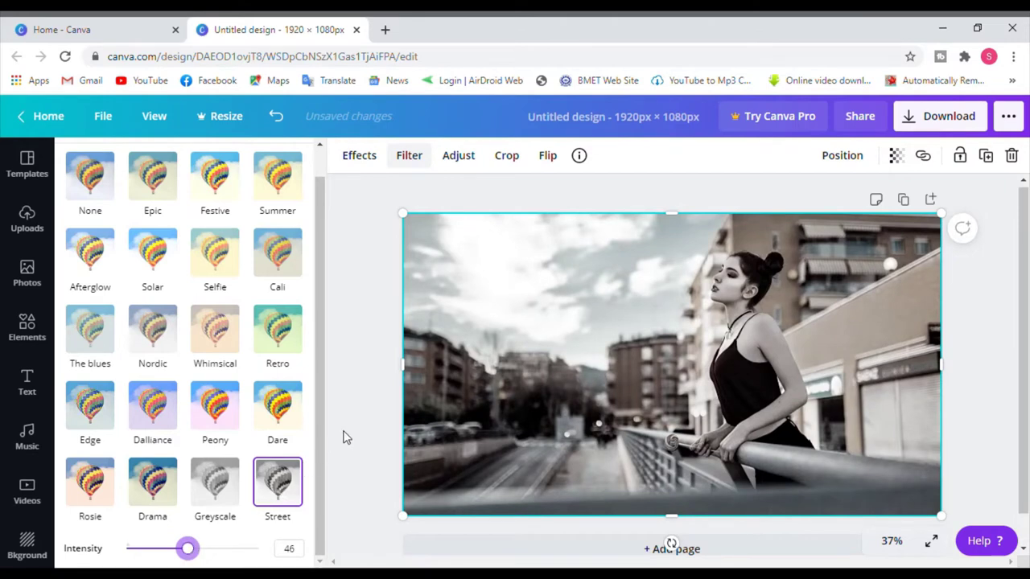
key(Escape)
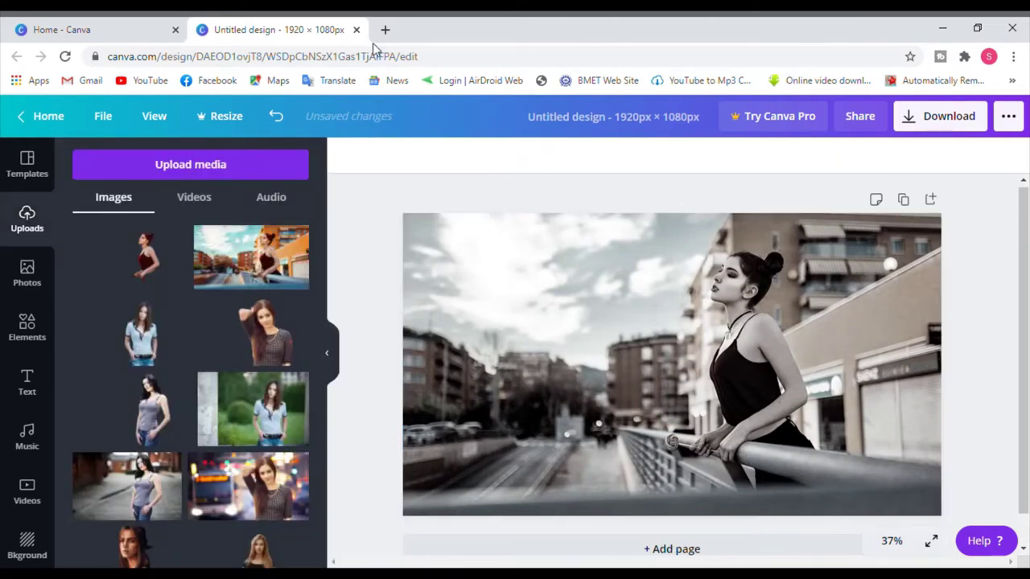
click(385, 30)
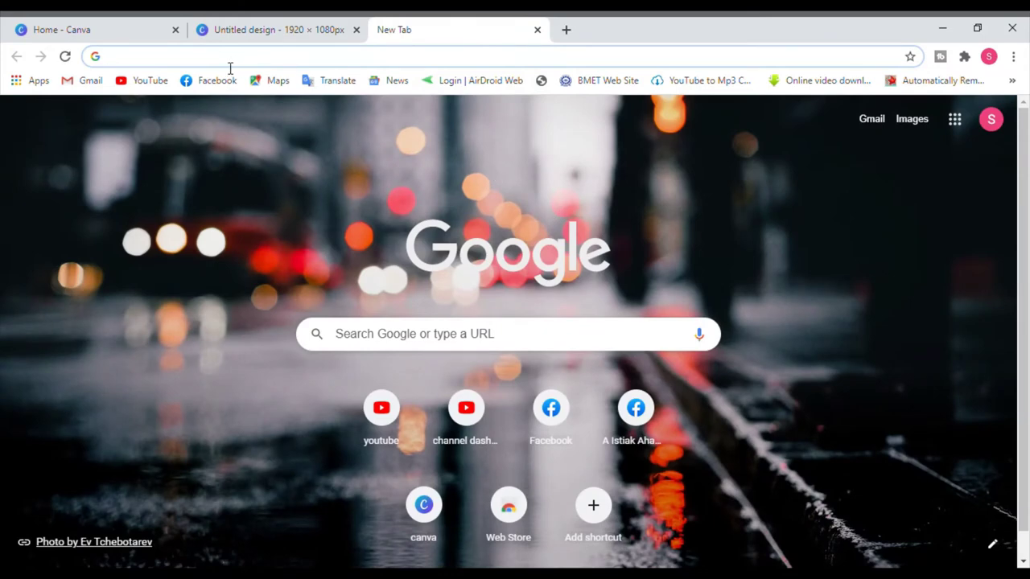
- Load photoscissors.com in the new tab
text(pho)
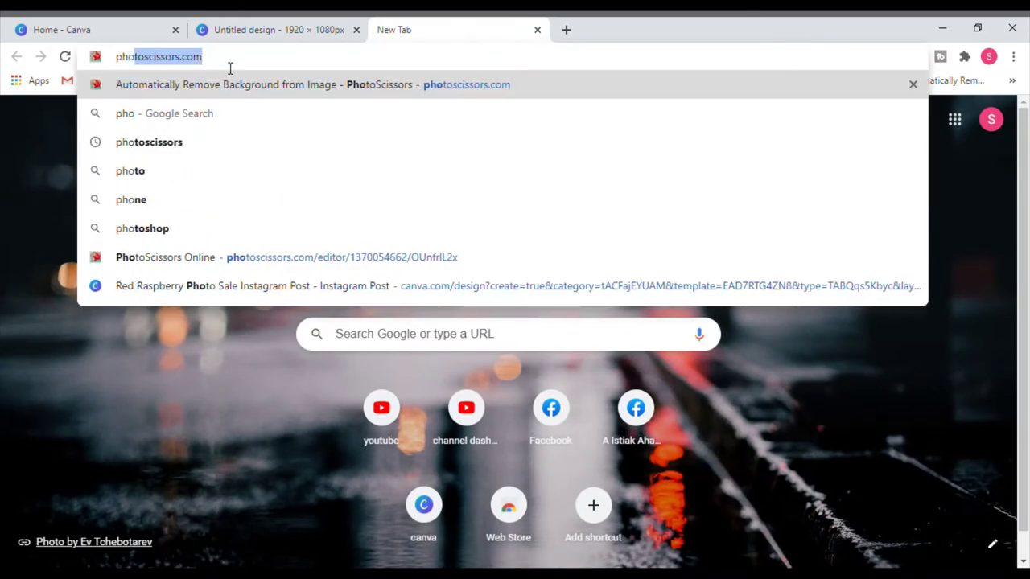
text(tos)
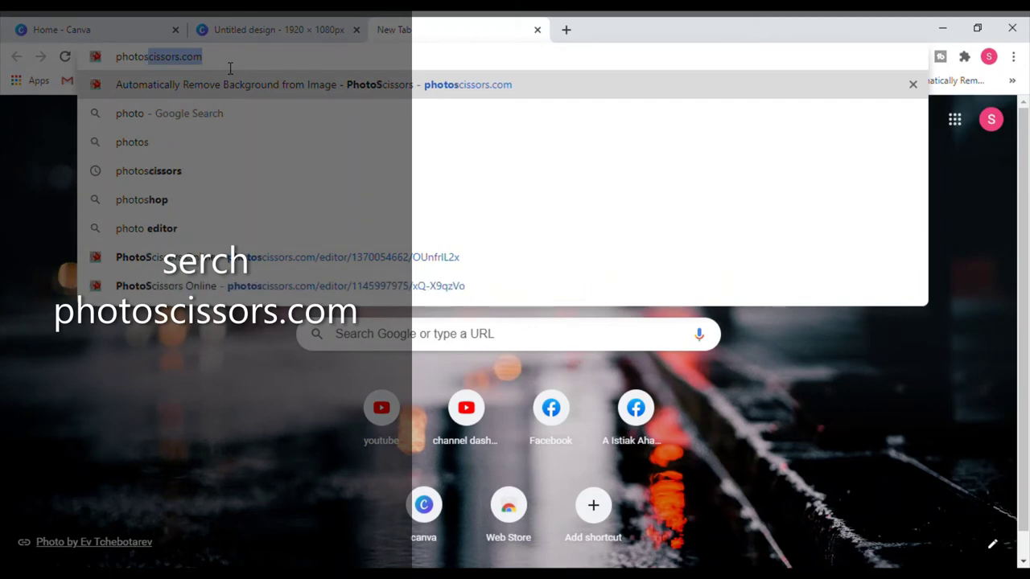
text(ci)
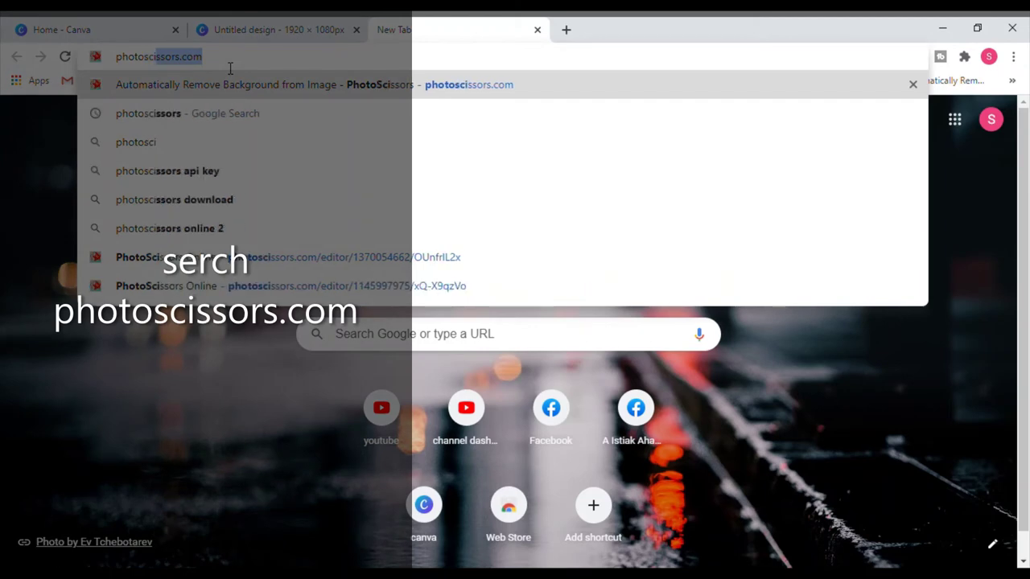
text(sso)
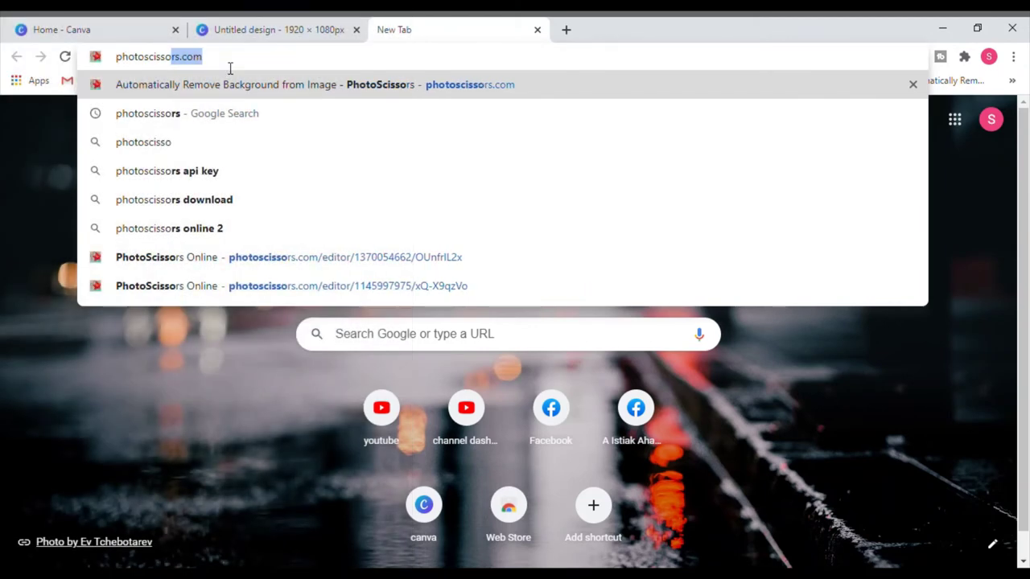
text(rs.)
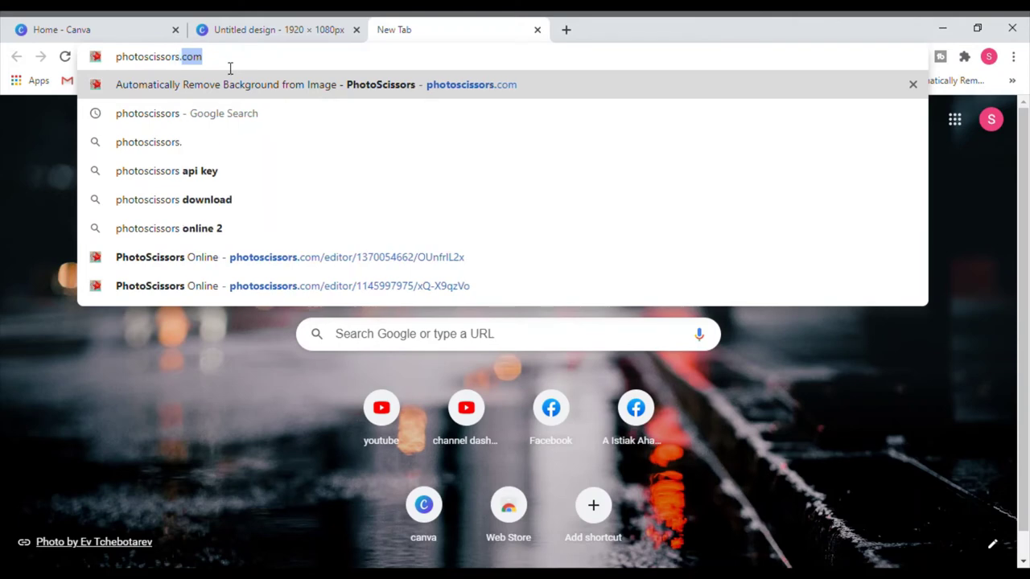
text(com)
key(Return)
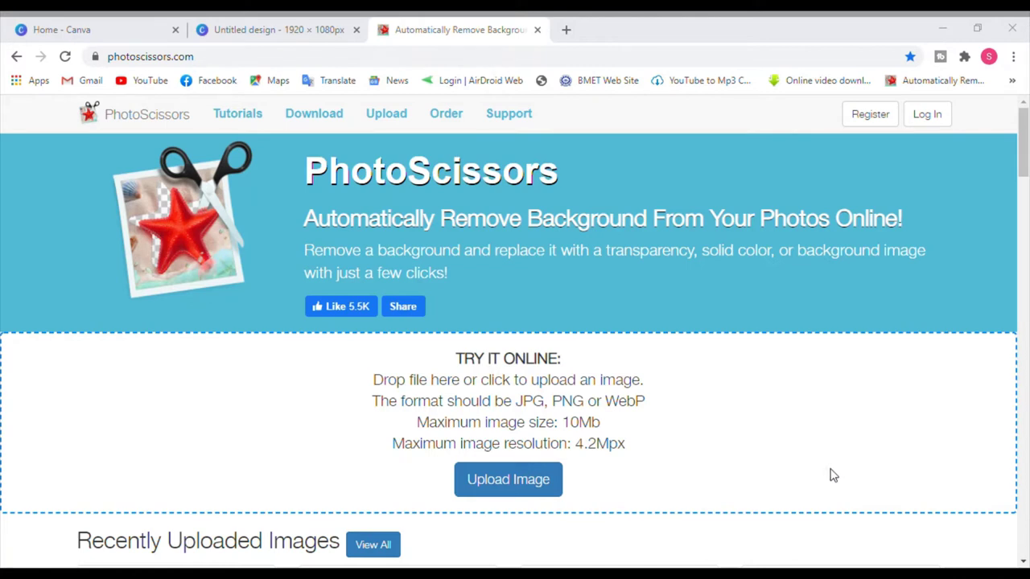
- Upload the street photo to PhotoScissors to cut out the woman, then return to the Canva tab
drag(574, 452, 422, 450)
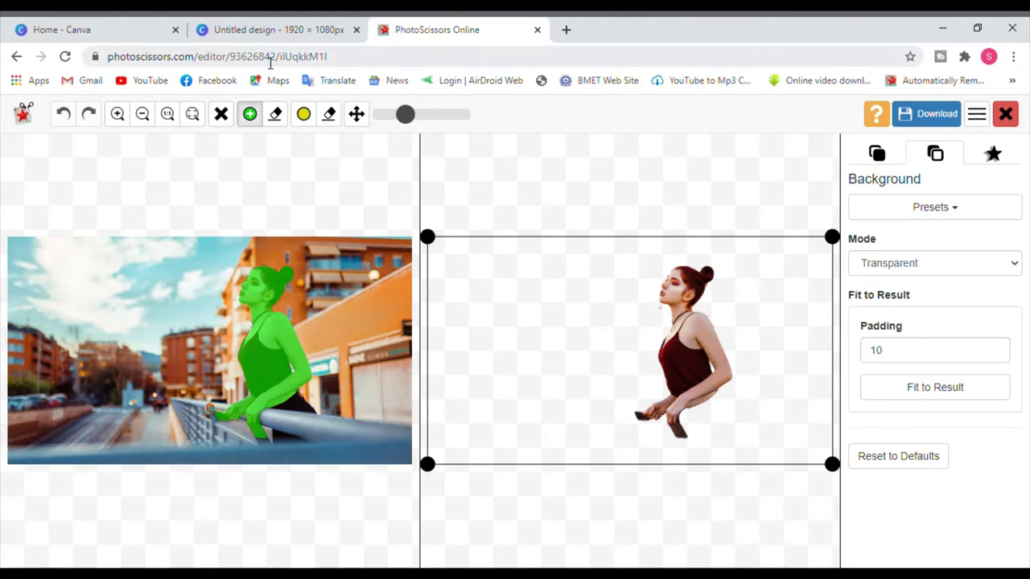
click(266, 32)
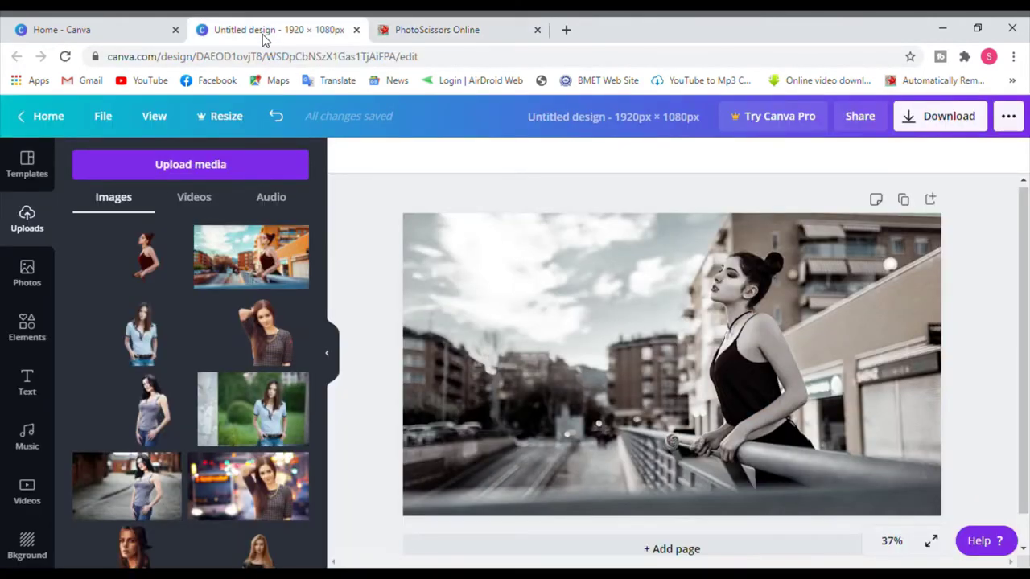
mouse_move(145, 256)
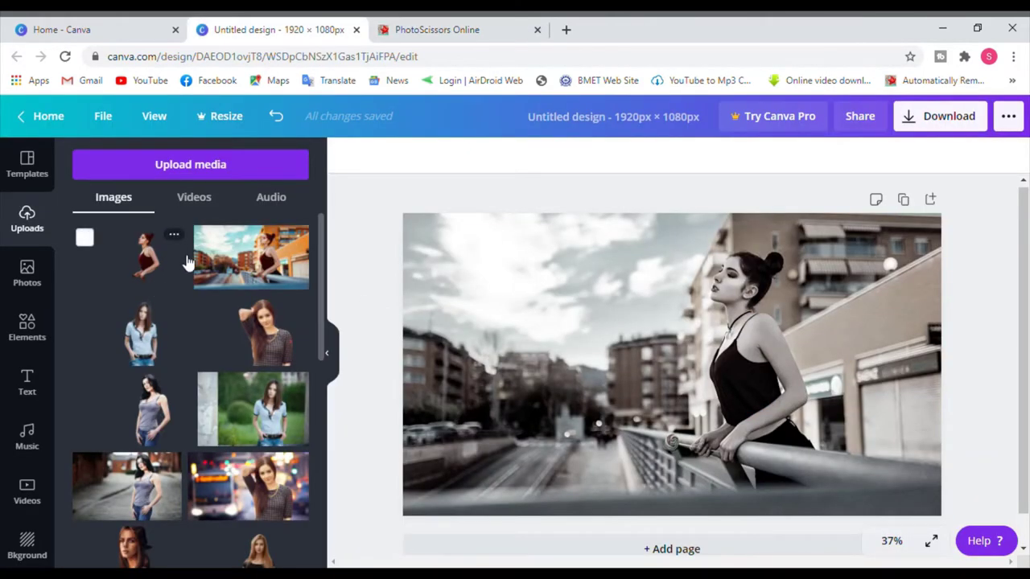
- Add the woman cutout from Uploads and stretch it to 1920 × 1078 over the greyscale photo
click(194, 165)
click(70, 157)
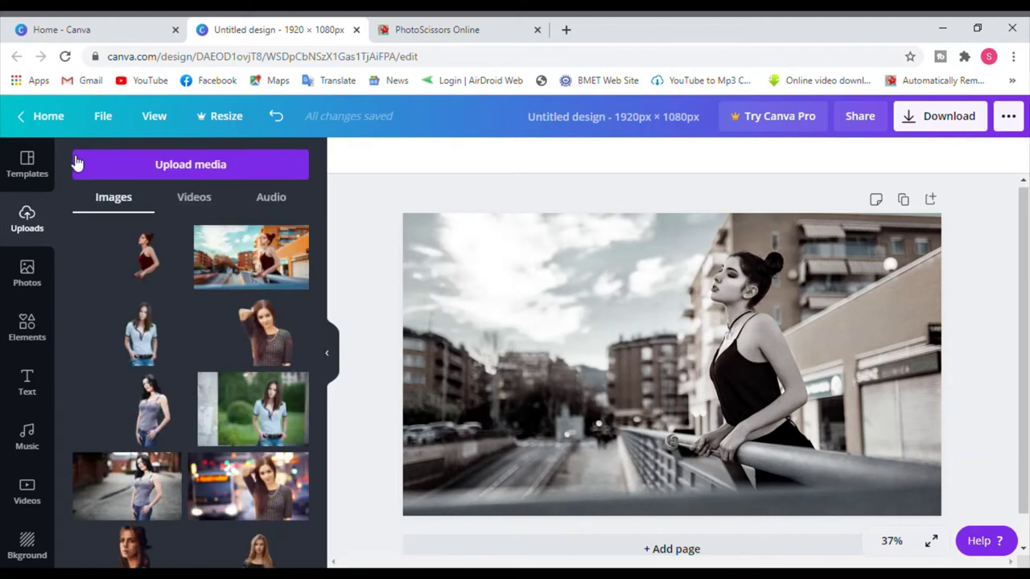
click(145, 262)
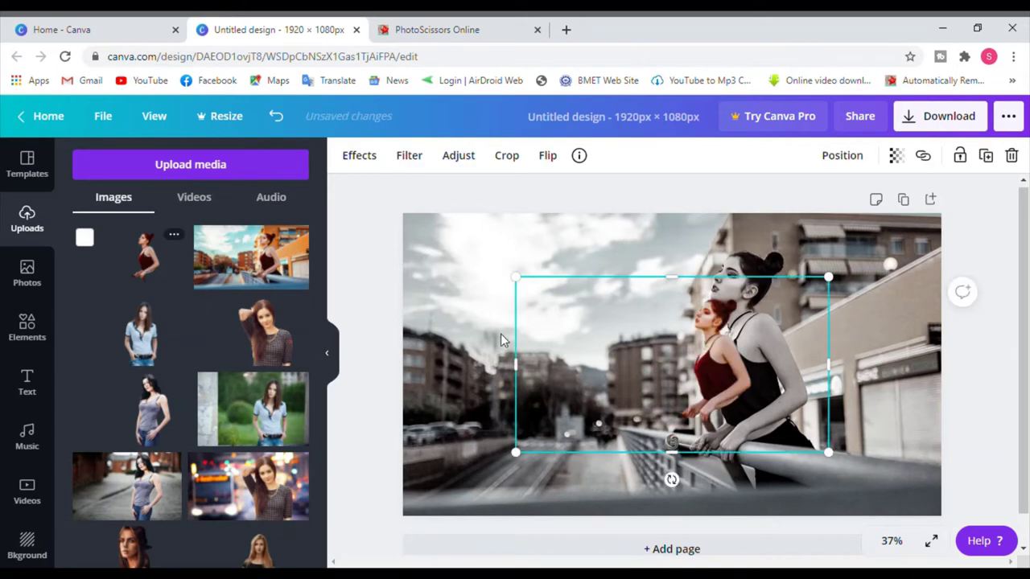
drag(519, 280, 403, 215)
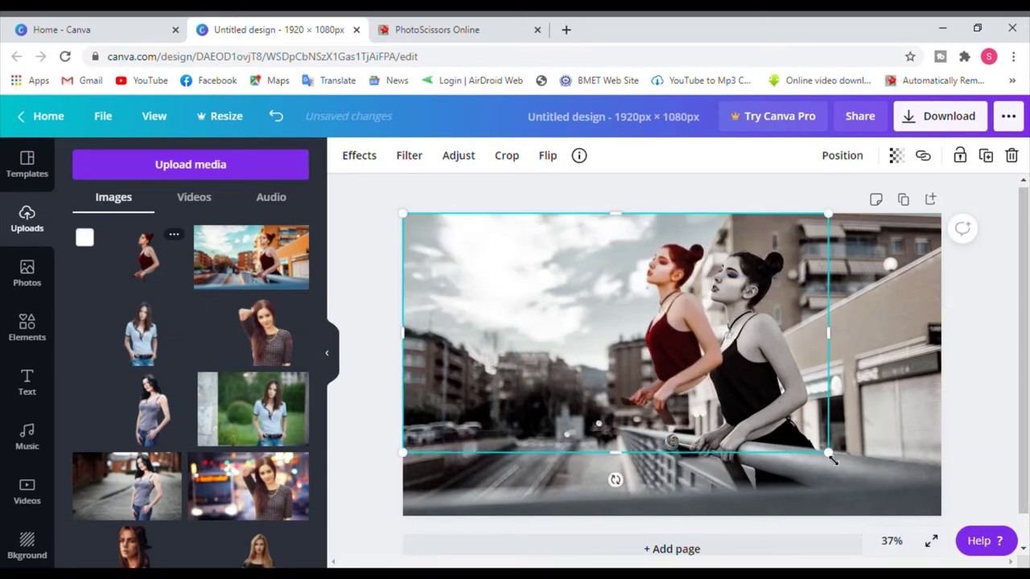
drag(875, 481, 941, 515)
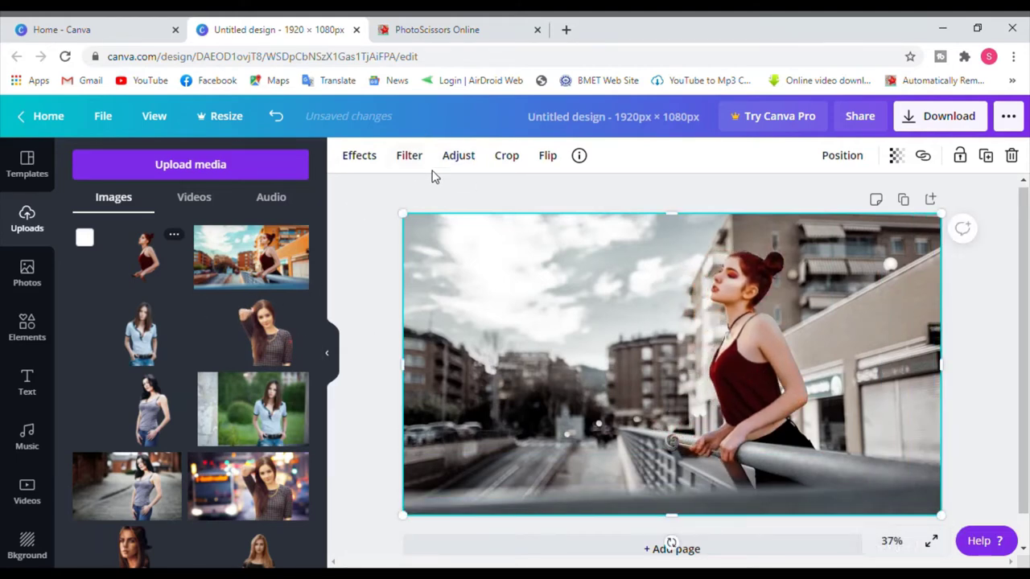
click(408, 156)
- Give the cutout the Street filter at intensity 17 so her red dress stays coloured
click(286, 511)
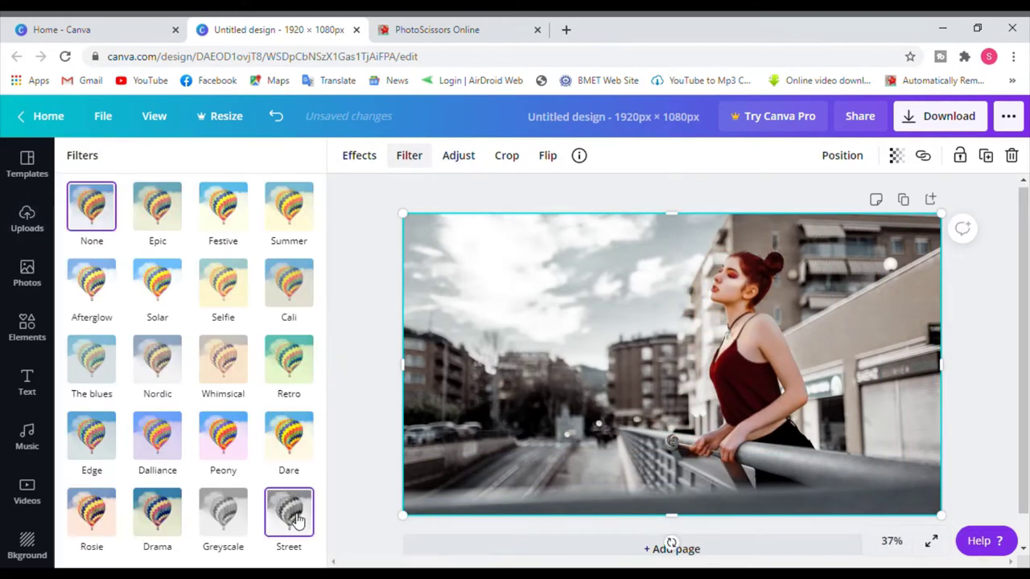
drag(207, 554, 128, 552)
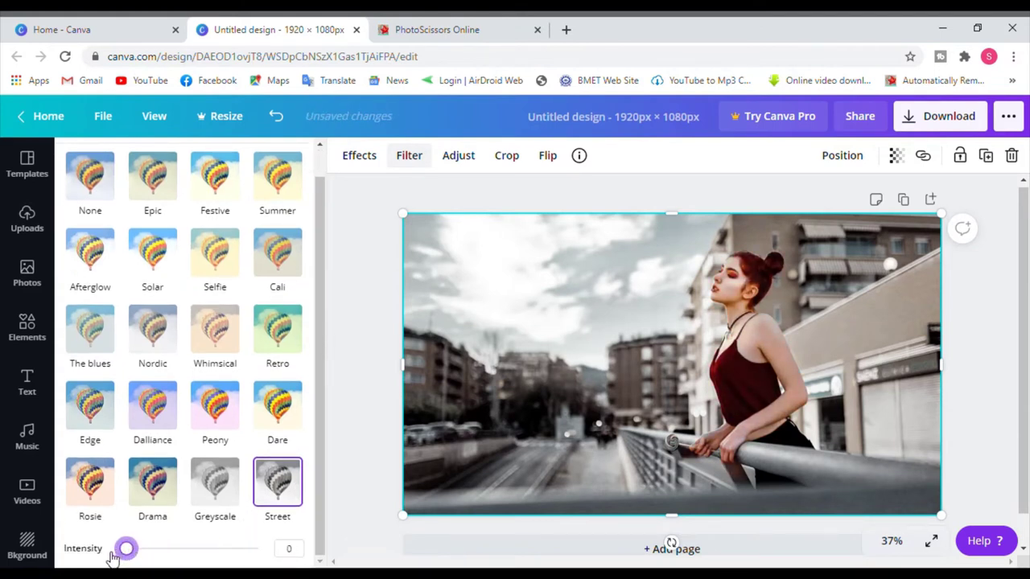
drag(127, 551, 156, 555)
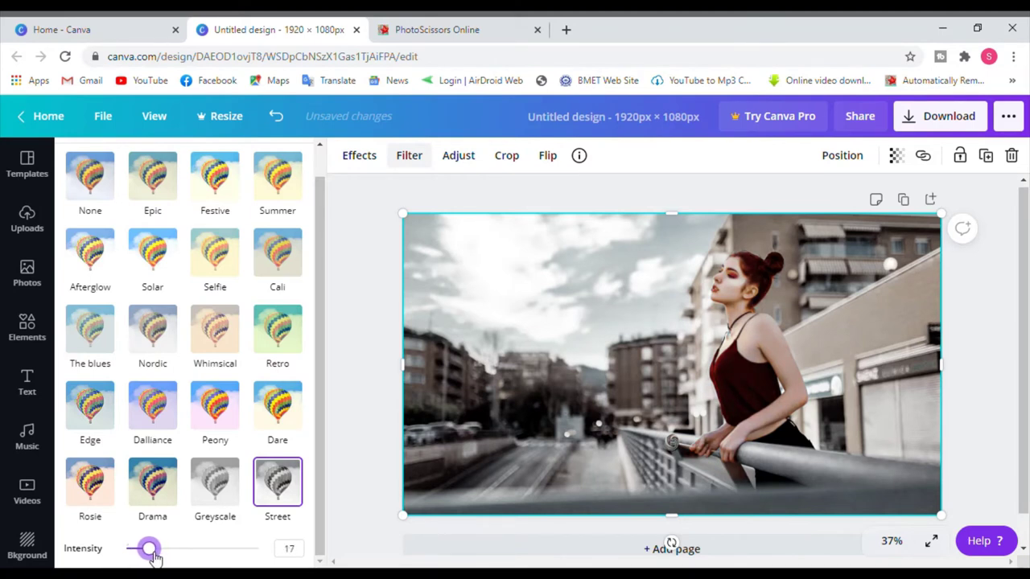
key(Escape)
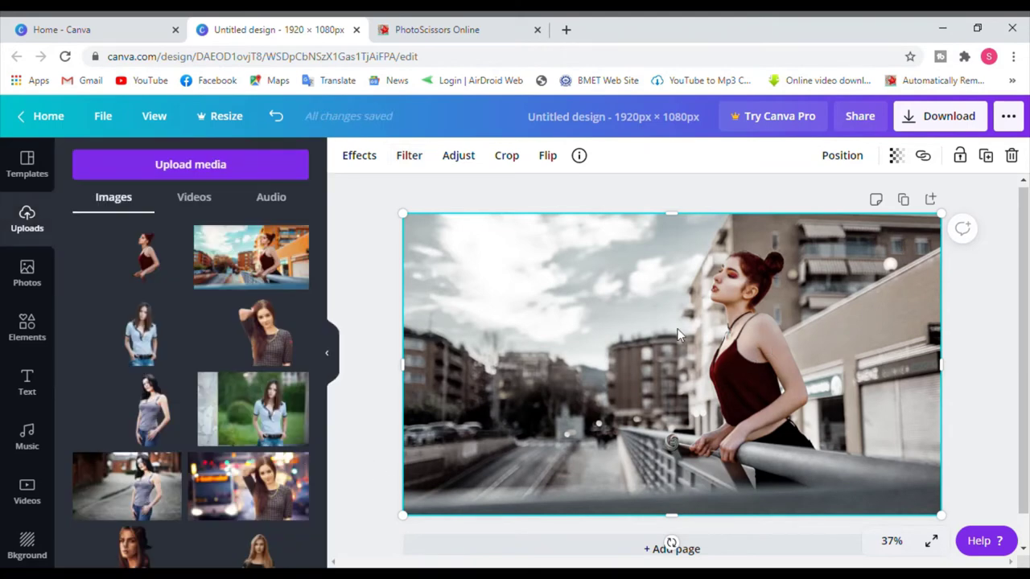
- Add the 'welcome little one!' text combination and delete its small subtitle line
click(30, 392)
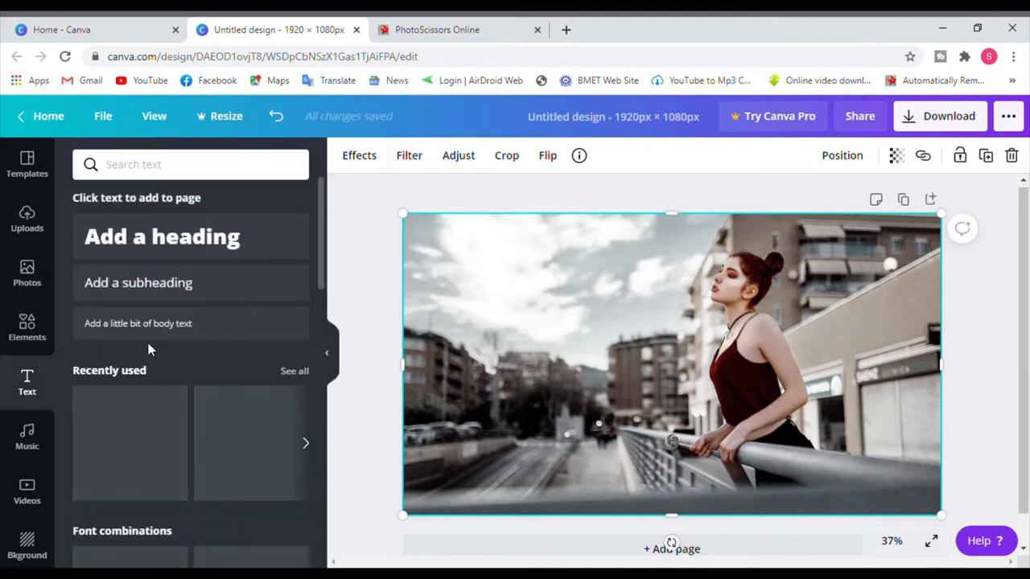
scroll(185, 364, down, 2)
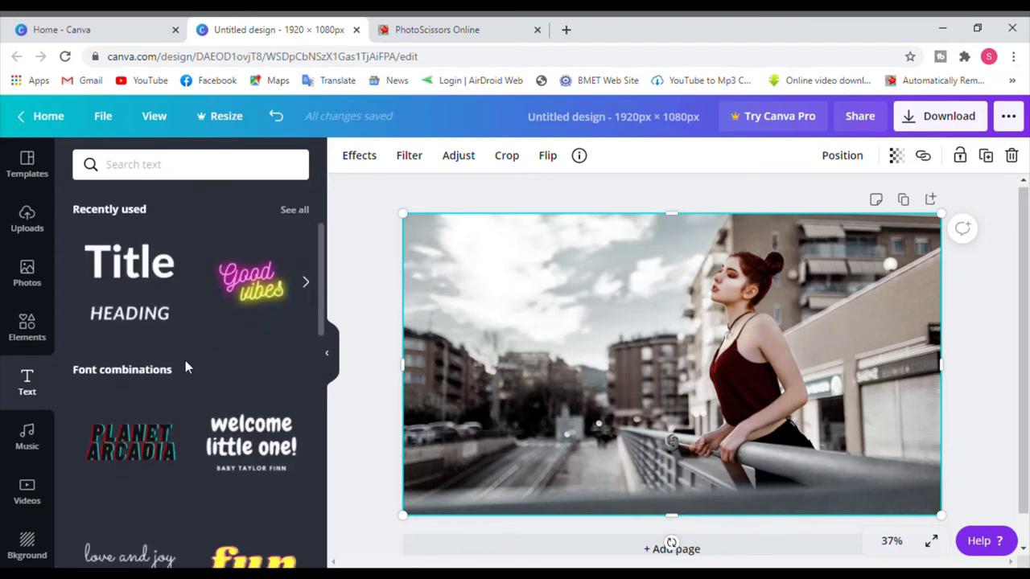
scroll(185, 360, down, 2)
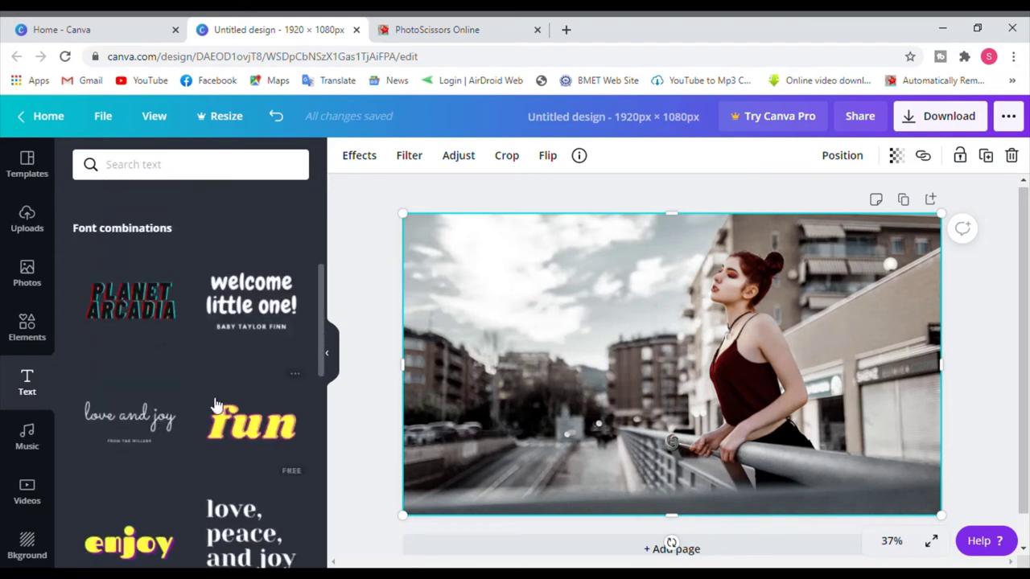
click(261, 318)
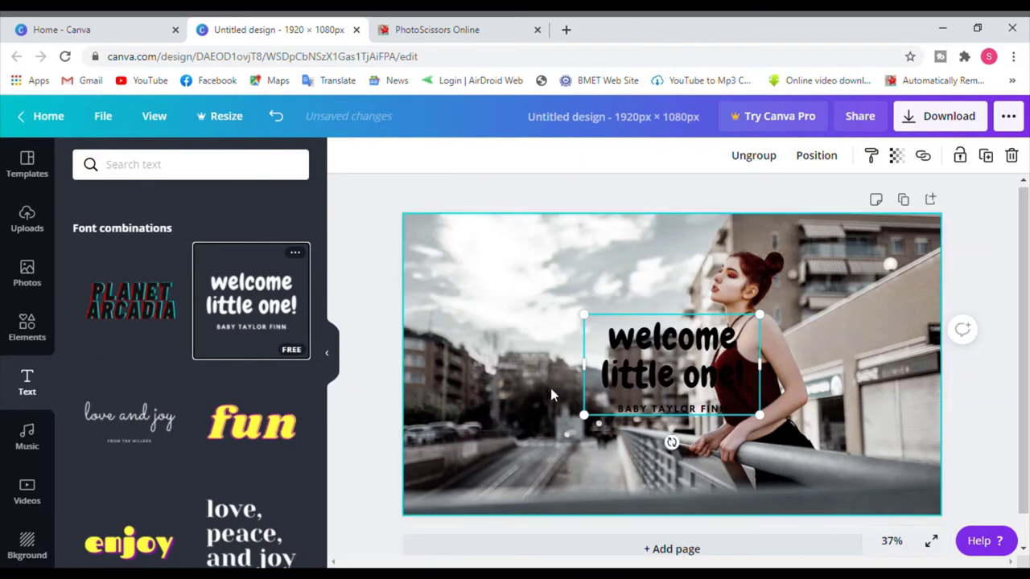
click(741, 394)
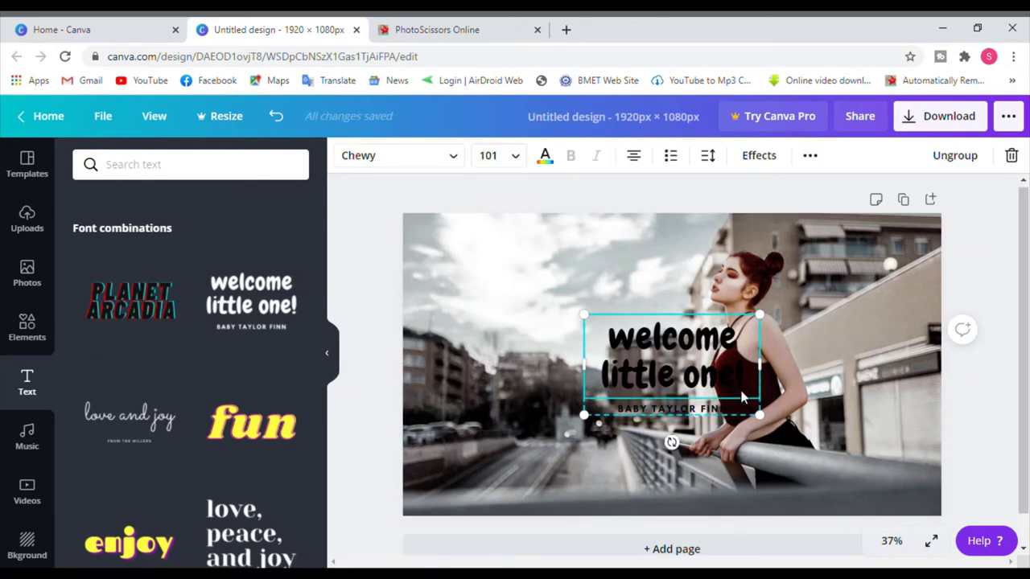
click(744, 414)
click(1011, 156)
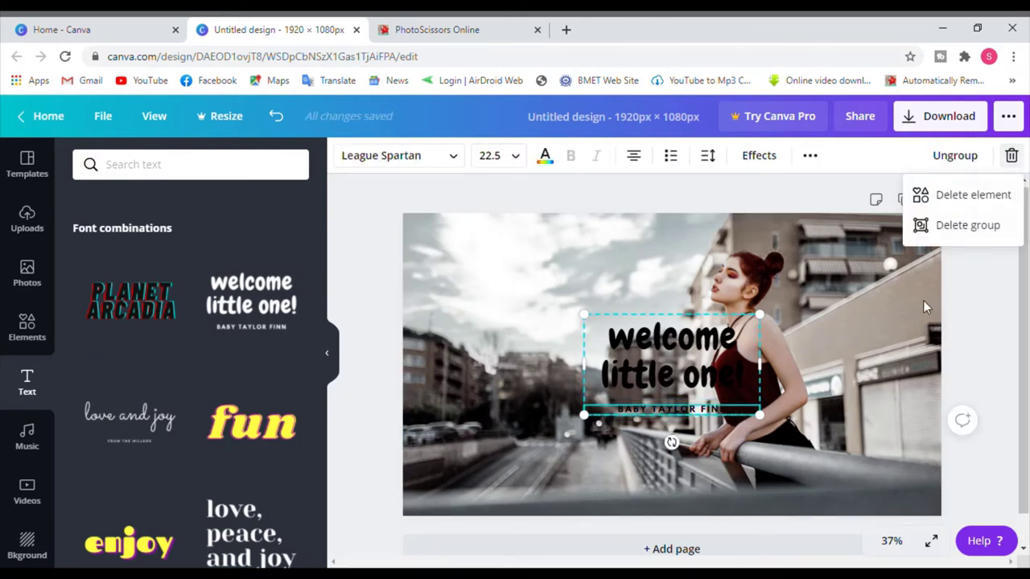
click(972, 195)
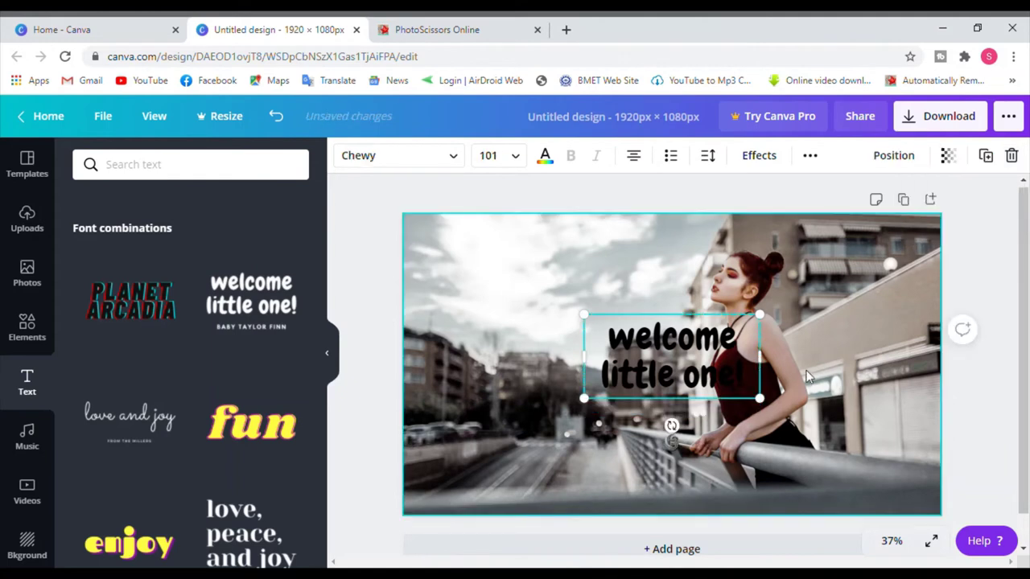
- Replace the headline with 'without' and 'love' on two lines
key(BackSpace)
key(BackSpace)
key(BackSpace)
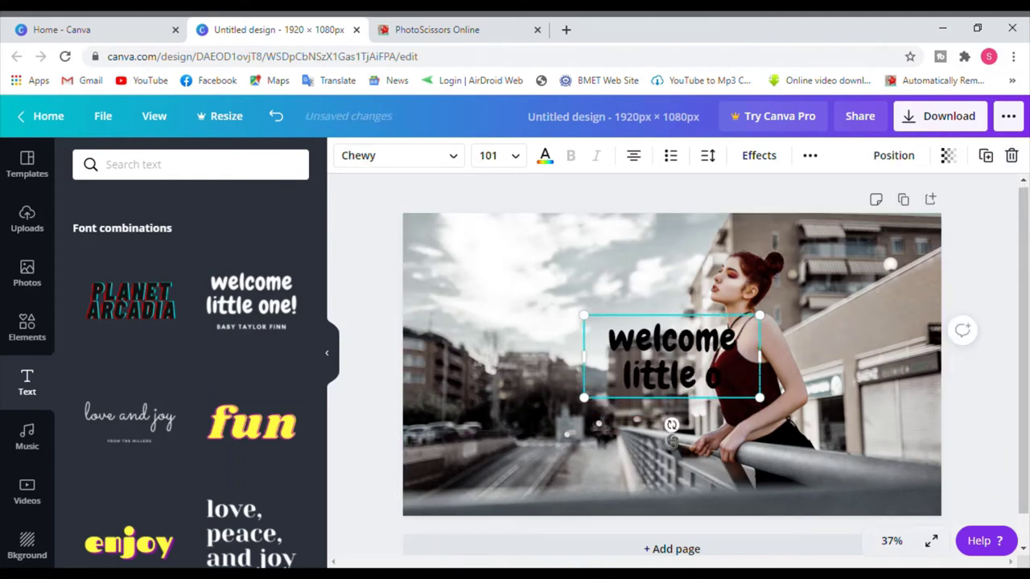
key(BackSpace)
key(BackSpace)
key(BackSpace)
key(BackSpace)
key(BackSpace)
key(BackSpace)
key(BackSpace)
key(BackSpace)
key(BackSpace)
key(BackSpace)
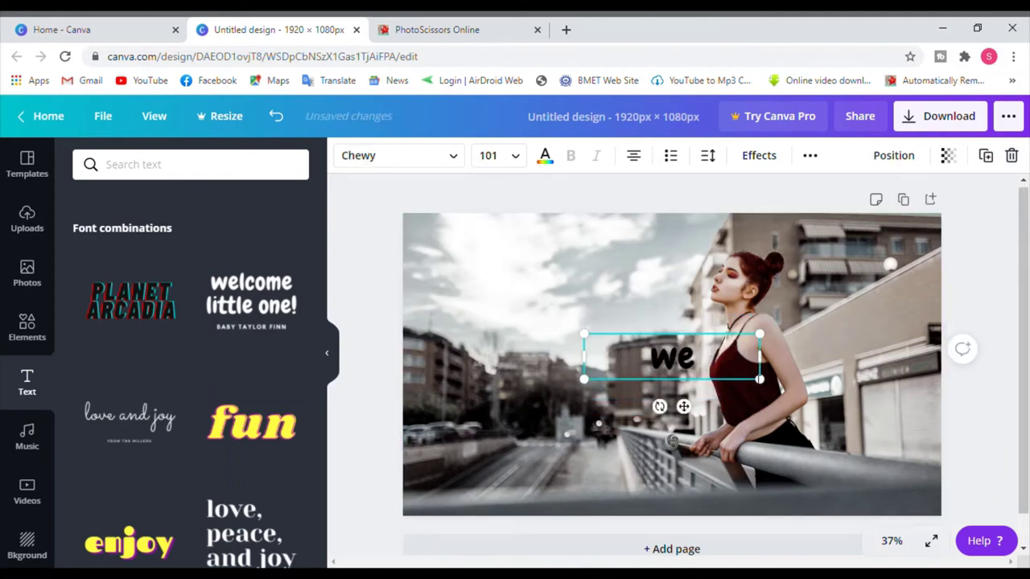
key(BackSpace)
key(BackSpace)
text(wi)
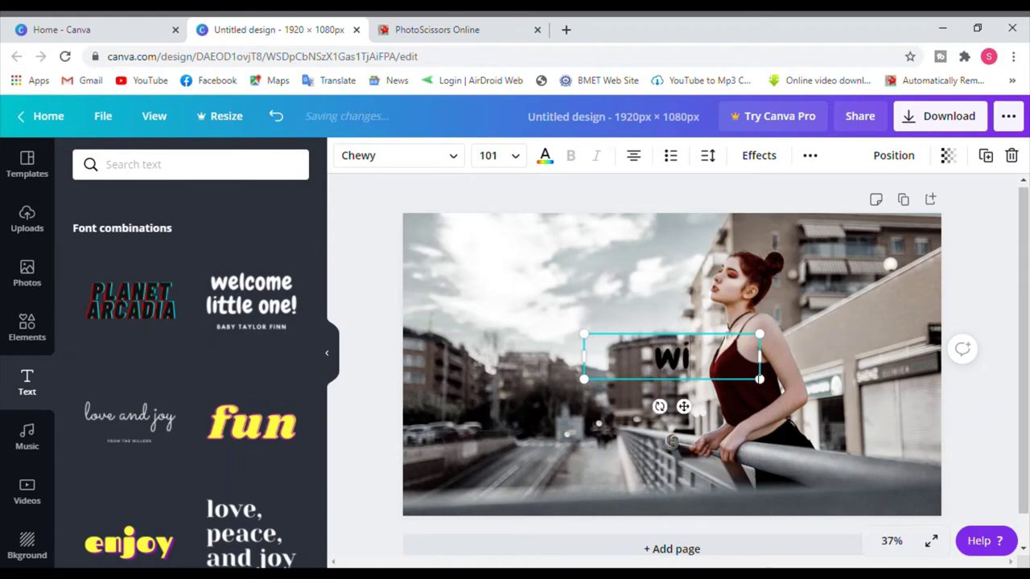
text(thou)
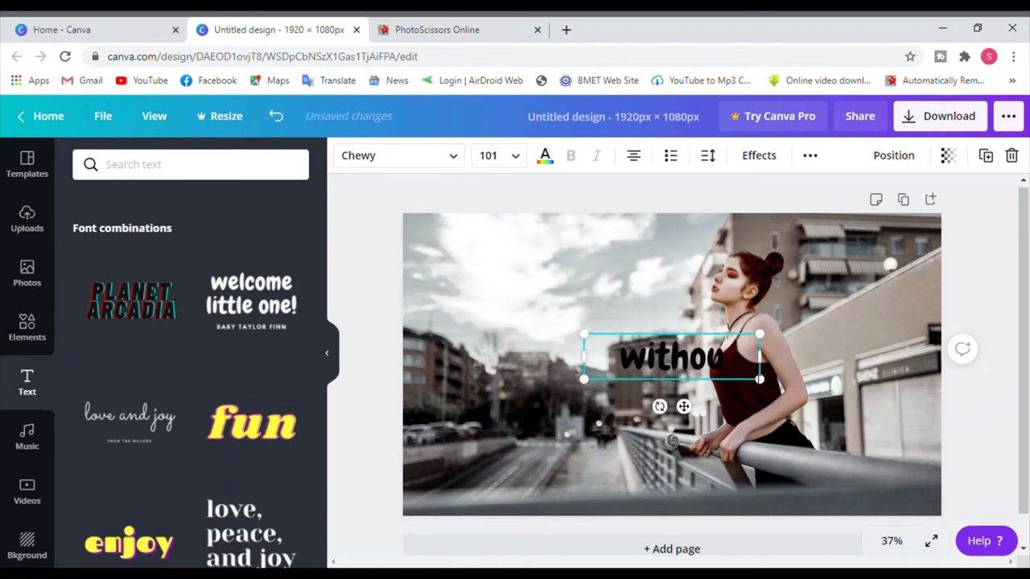
text(t)
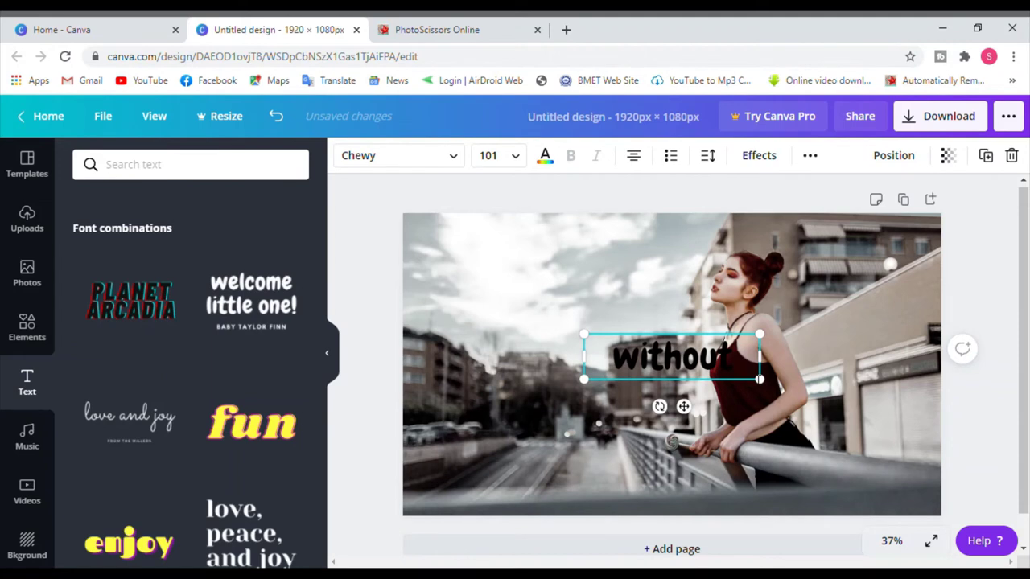
key(Return)
text(love)
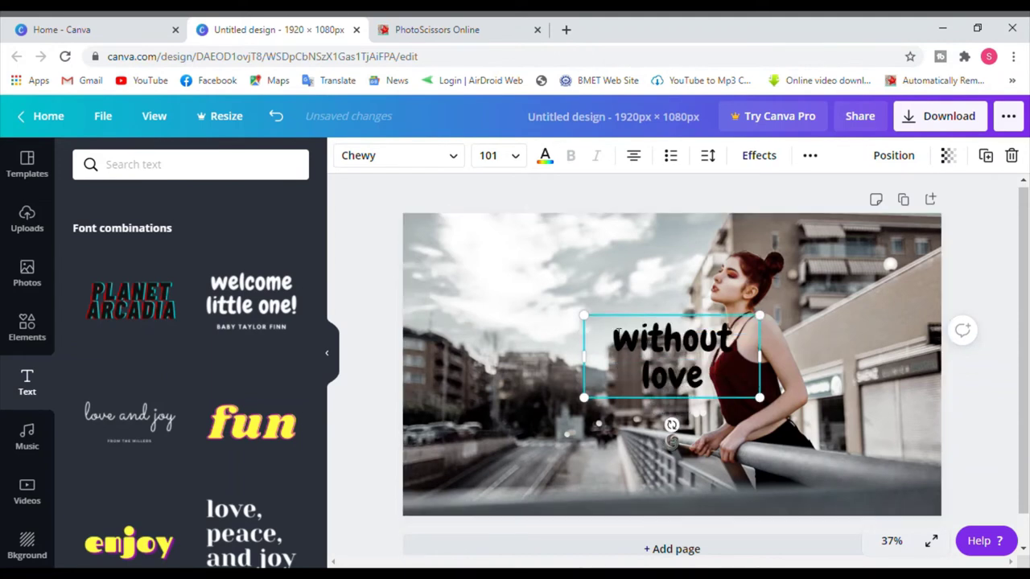
- Move the 'without love' text to the photo's upper-left corner
click(611, 305)
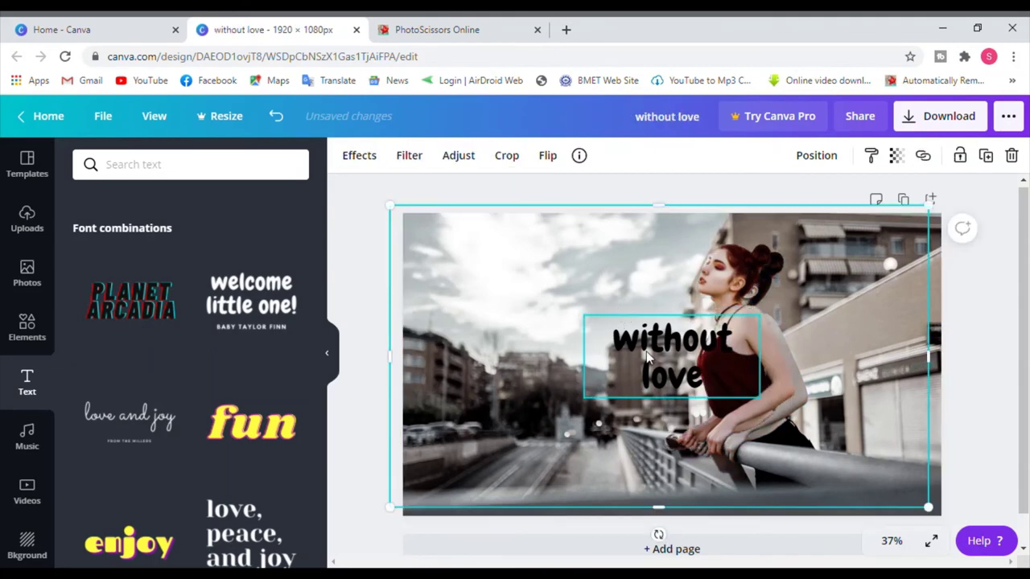
click(646, 326)
click(618, 306)
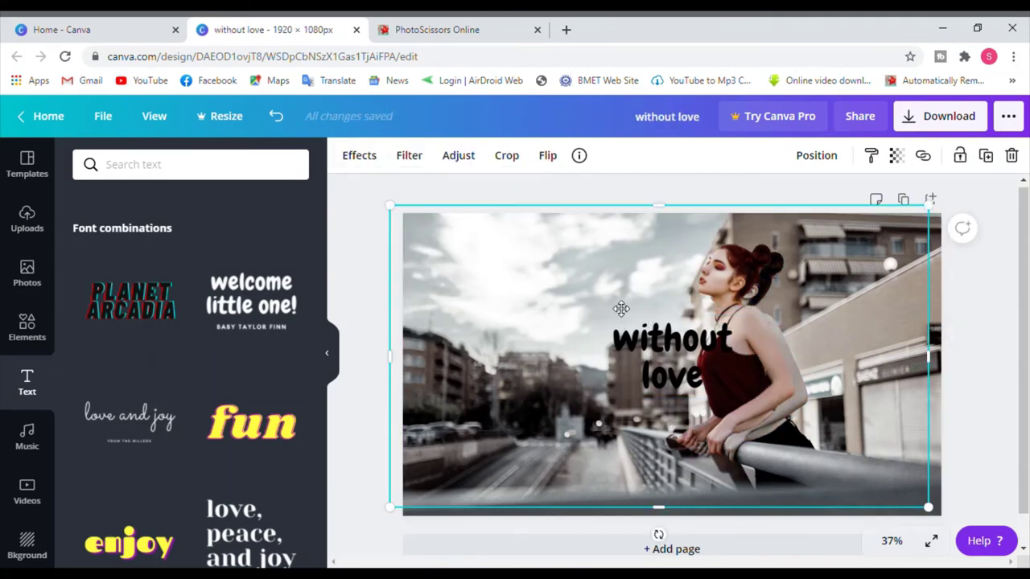
click(641, 343)
drag(641, 343, 475, 273)
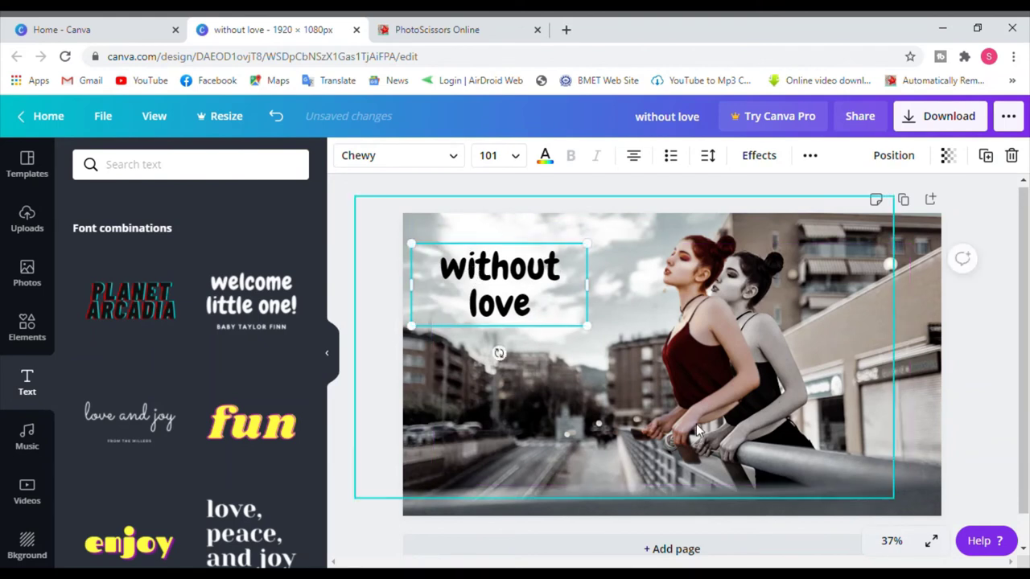
click(762, 408)
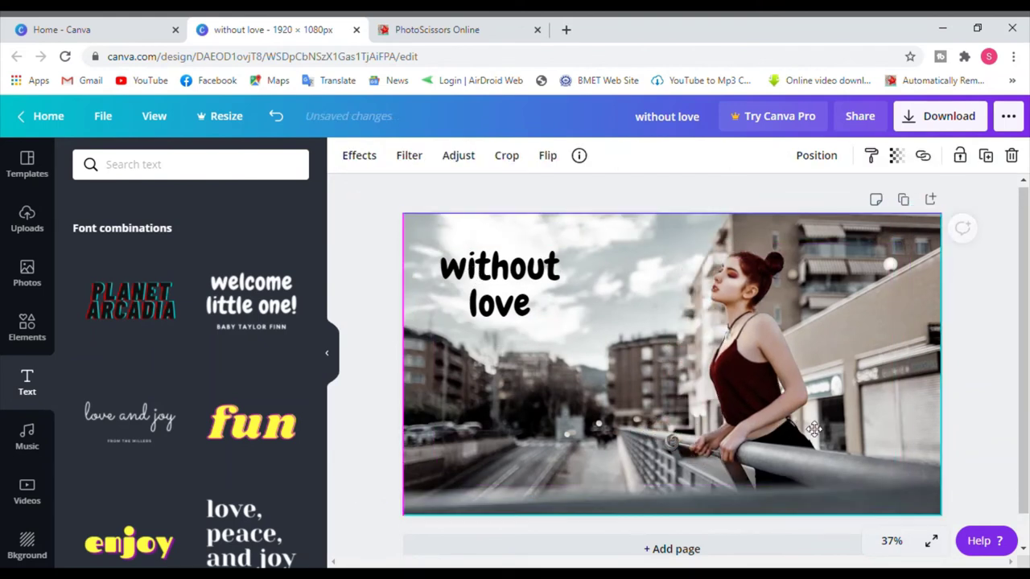
- Colour the text dark brown from the photo palette and shrink it to size 60
click(491, 299)
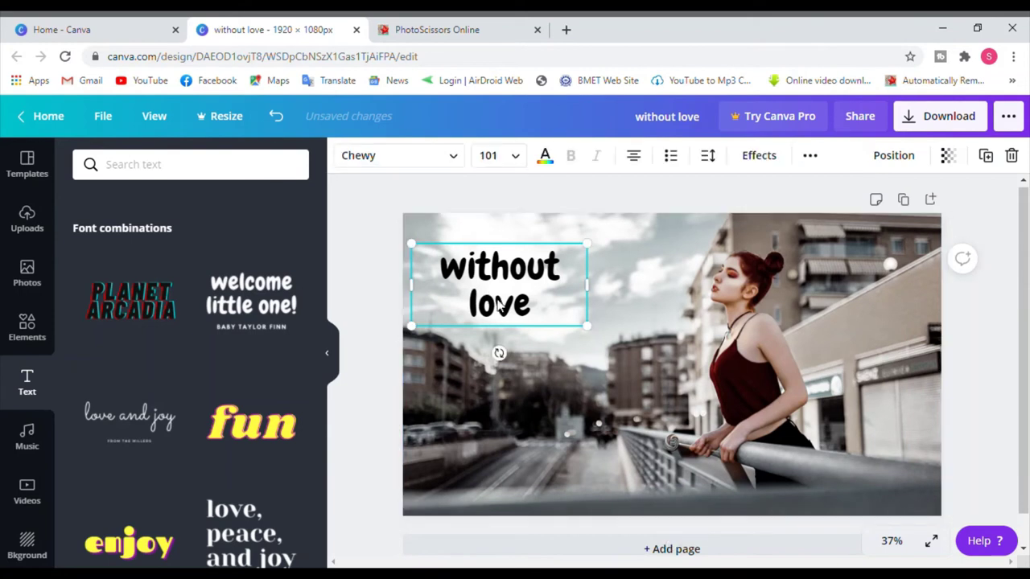
click(547, 161)
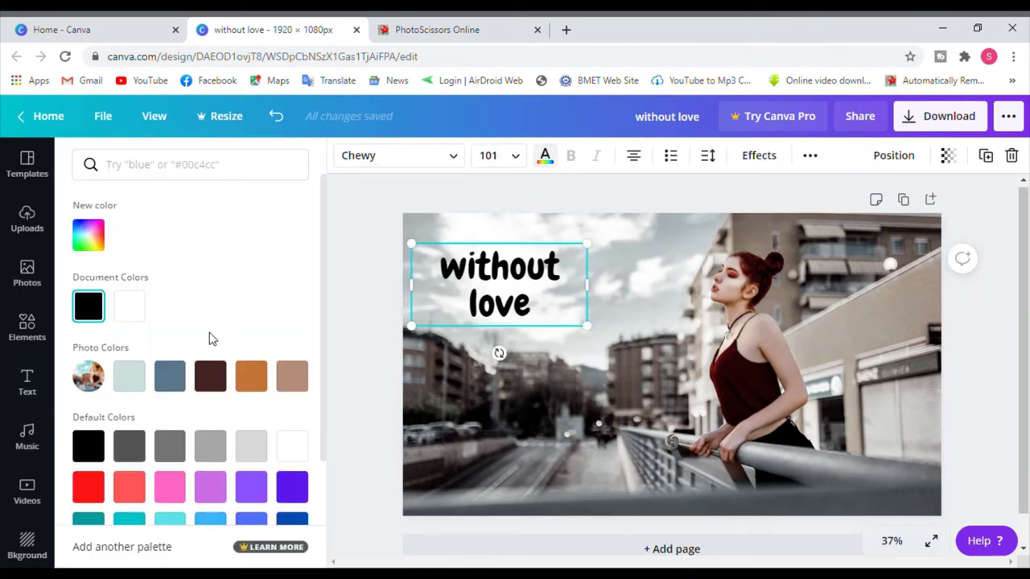
click(135, 316)
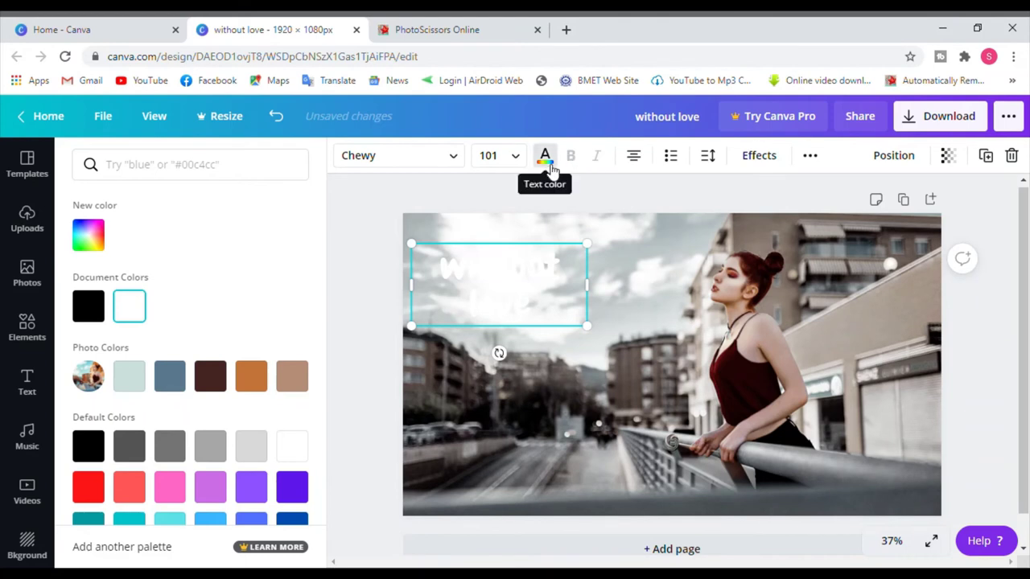
click(544, 159)
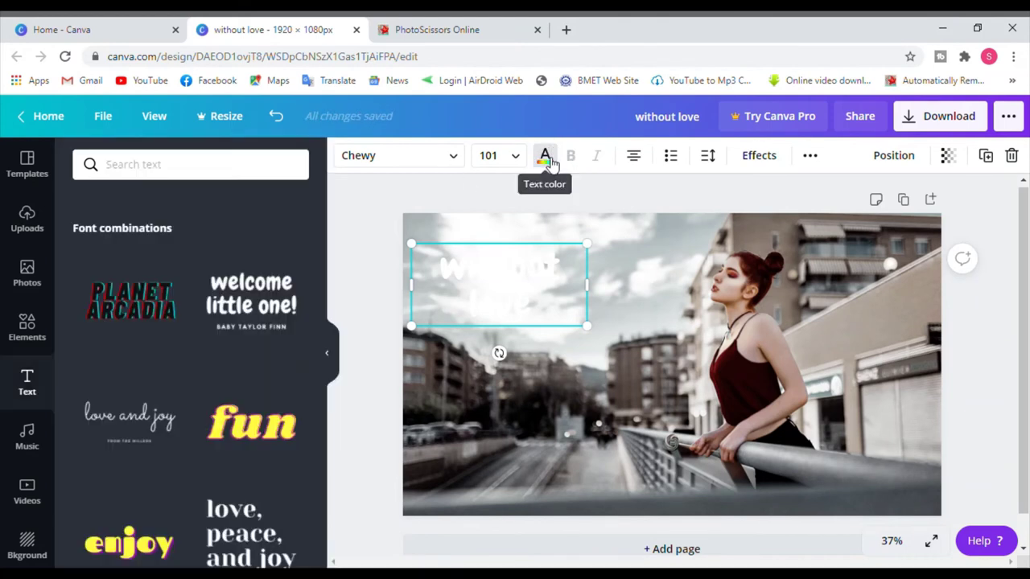
click(547, 161)
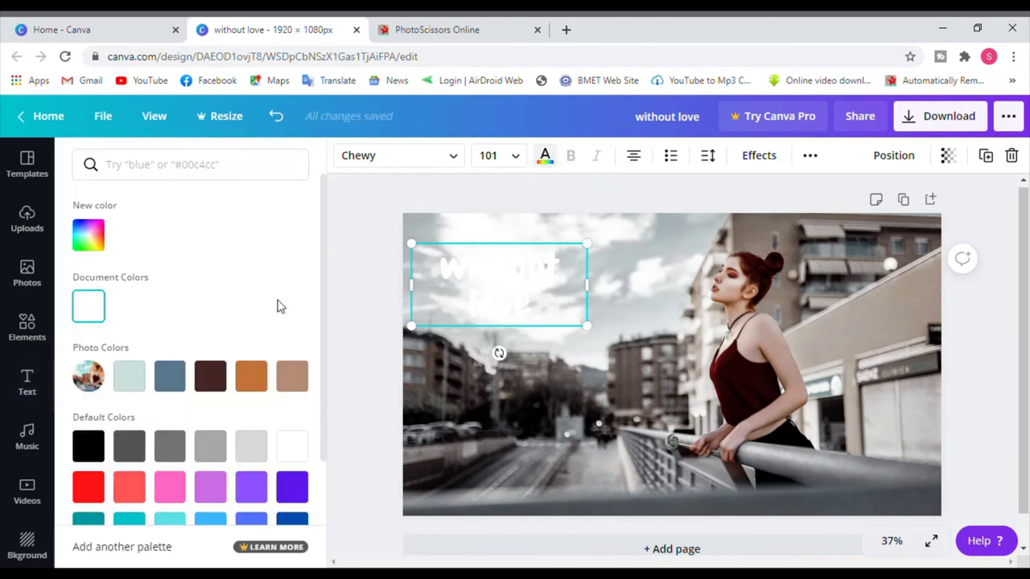
scroll(255, 341, down, 1)
click(133, 300)
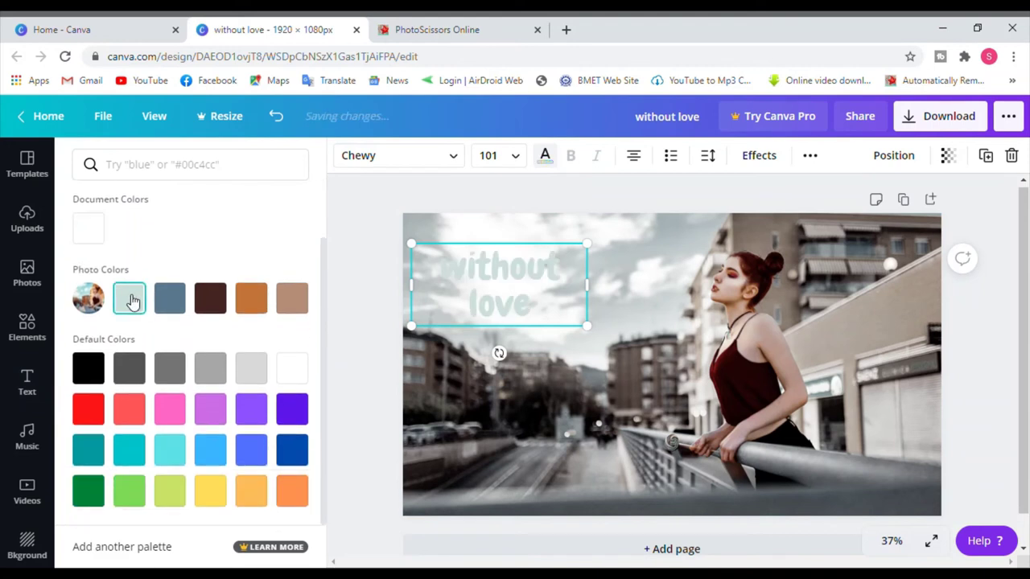
click(206, 303)
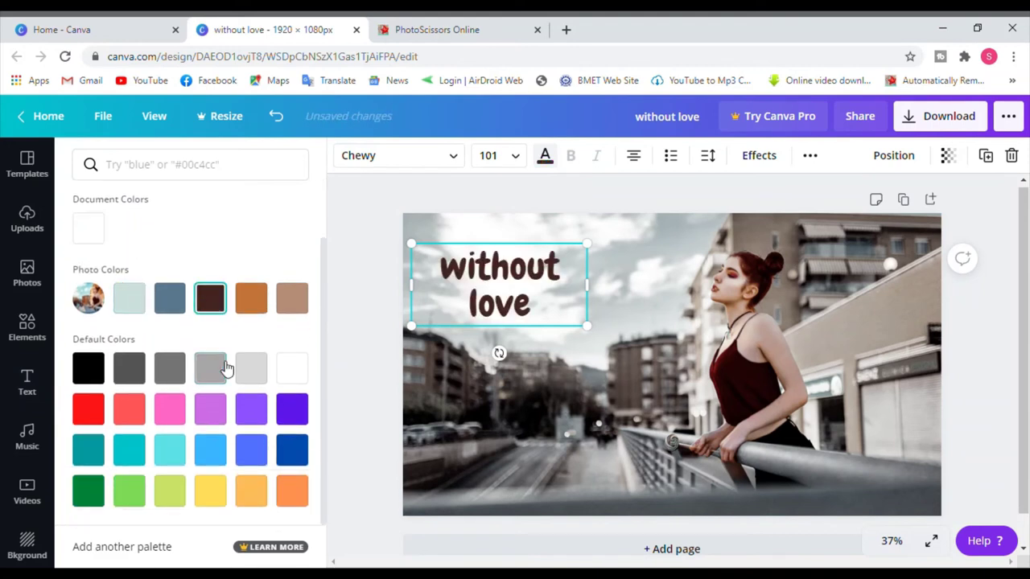
click(347, 349)
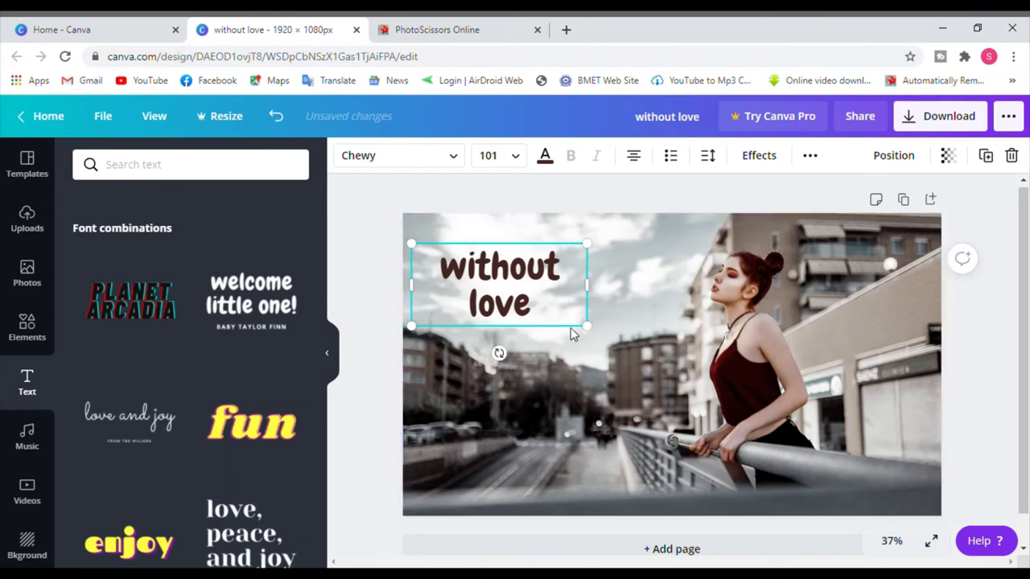
mouse_move(586, 325)
mouse_down()
mouse_move(456, 273)
mouse_move(456, 258)
mouse_up()
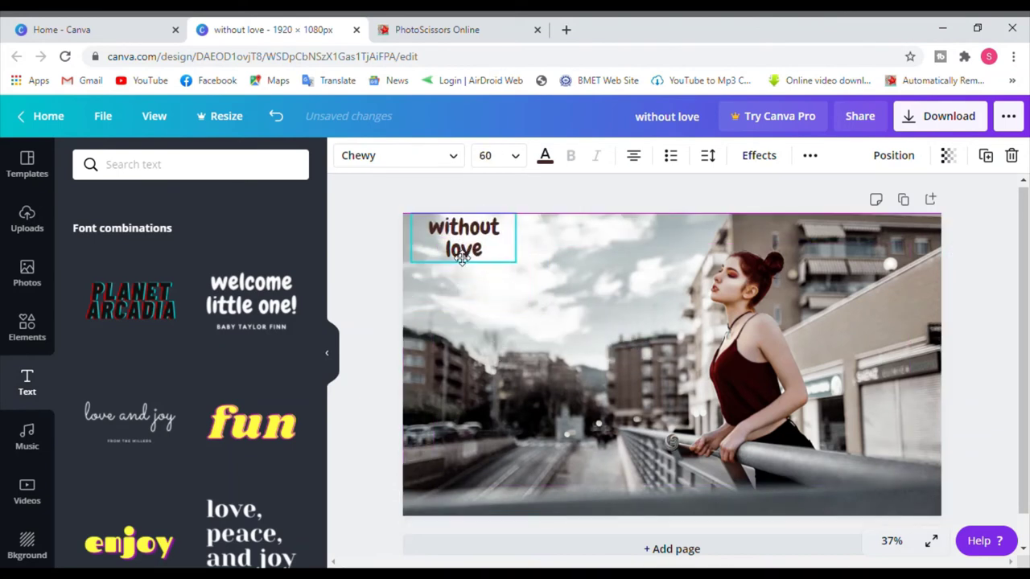
click(356, 263)
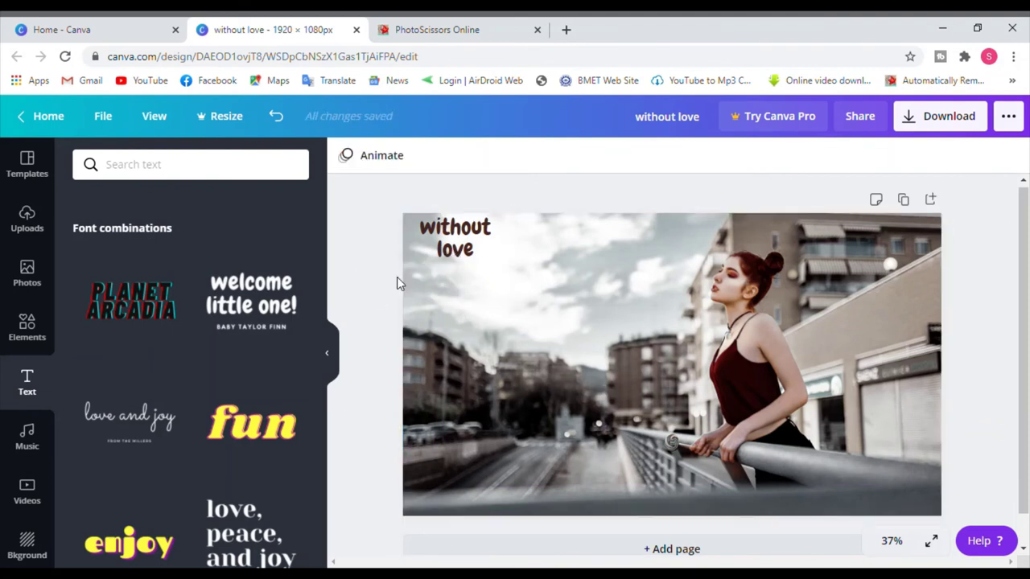
- Download the finished street-photo design as a PNG, then dismiss the popup to keep editing
click(1009, 118)
click(816, 246)
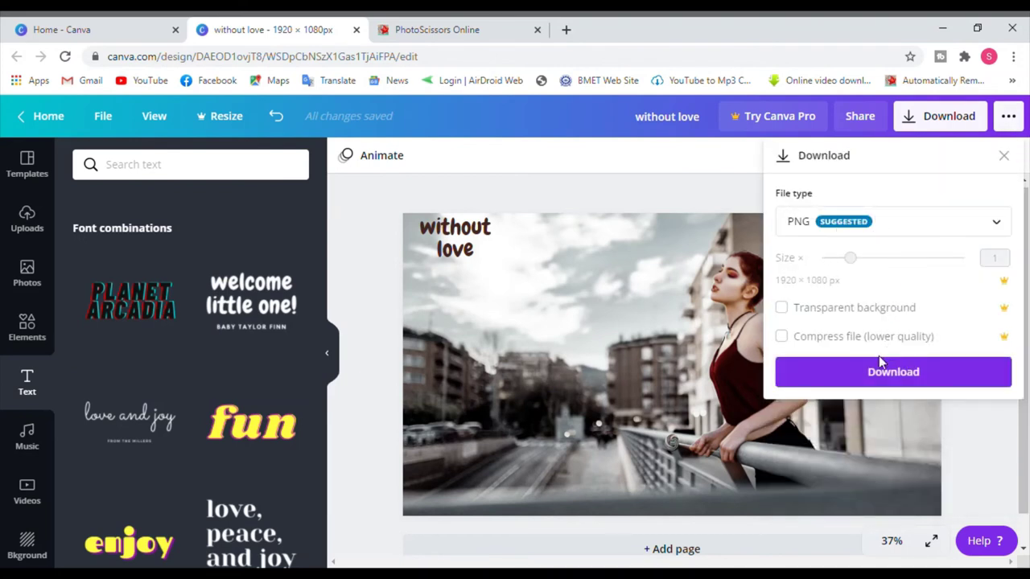
click(887, 372)
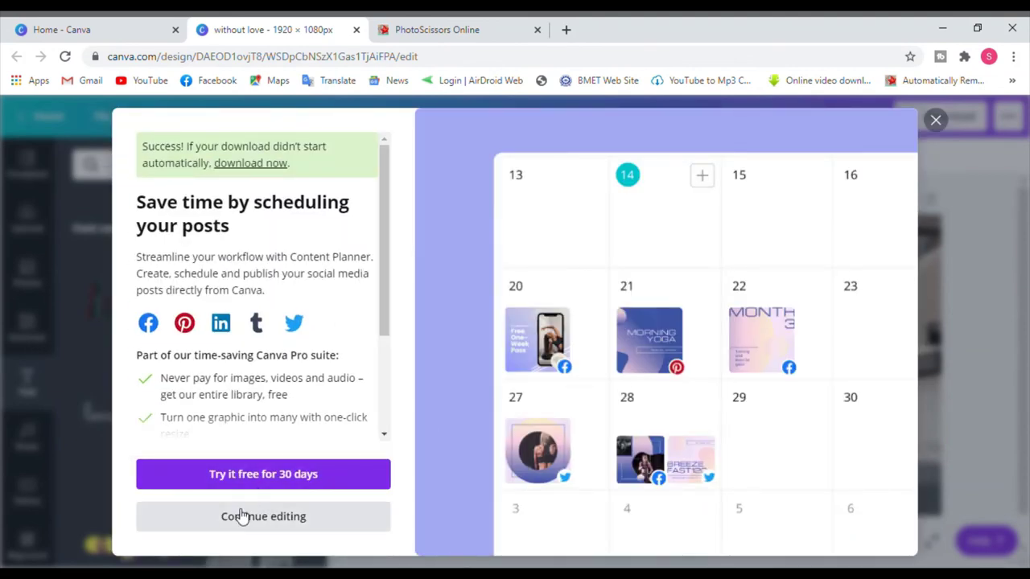
click(242, 515)
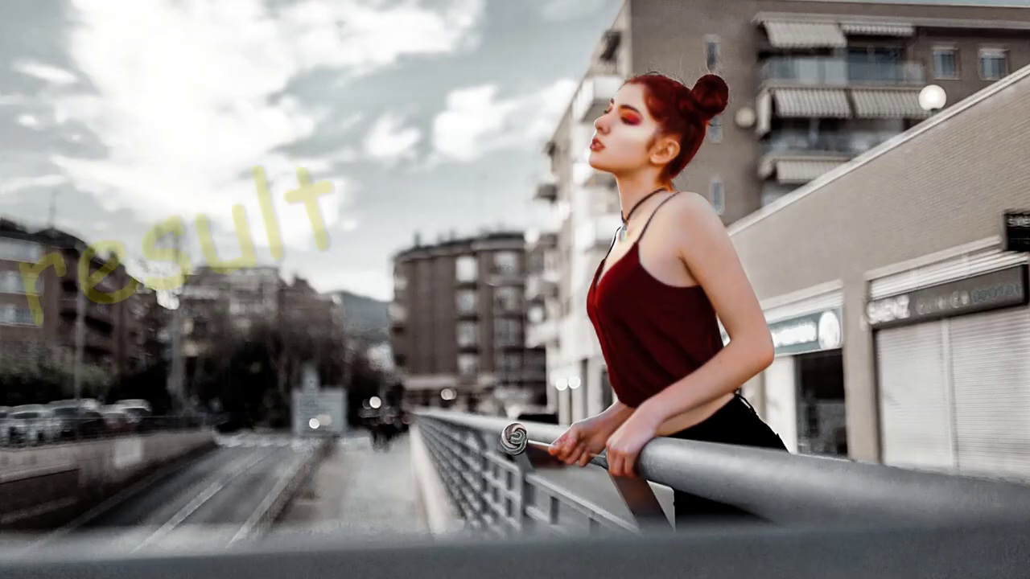